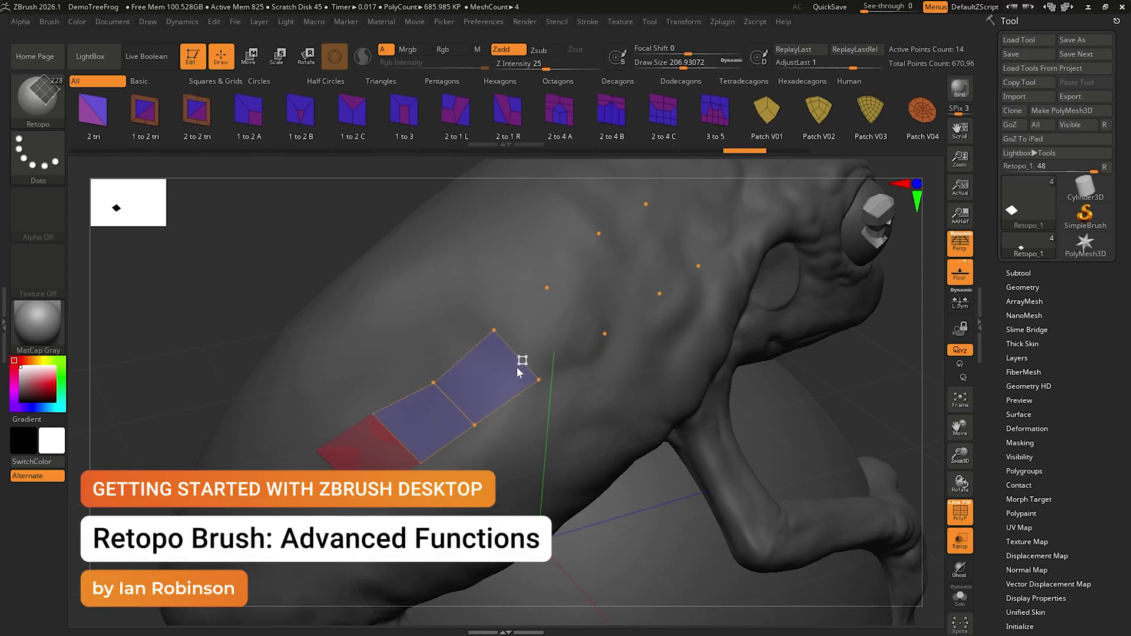
{"action": "right_click_drag", "start_coordinate": [632, 433], "coordinate": [595, 437]}
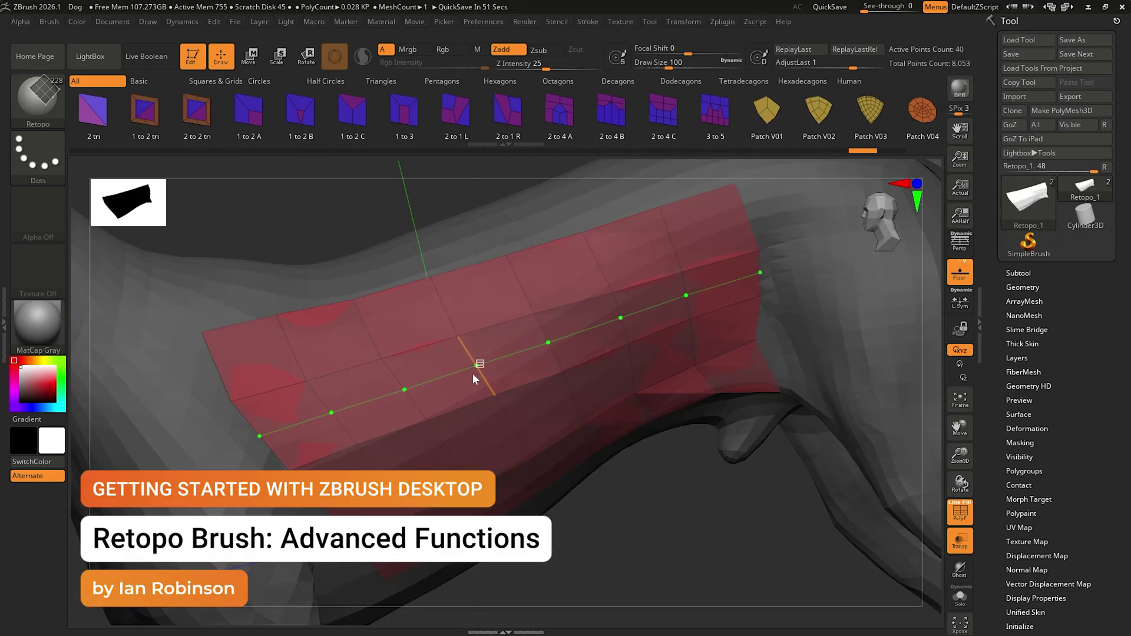
{"action": "mouse_move", "coordinate": [472, 373]}
{"action": "left_mouse_down"}
{"action": "mouse_move", "coordinate": [569, 345]}
{"action": "mouse_move", "coordinate": [565, 298]}
{"action": "mouse_move", "coordinate": [517, 315]}
{"action": "mouse_move", "coordinate": [589, 300]}
{"action": "left_mouse_up"}
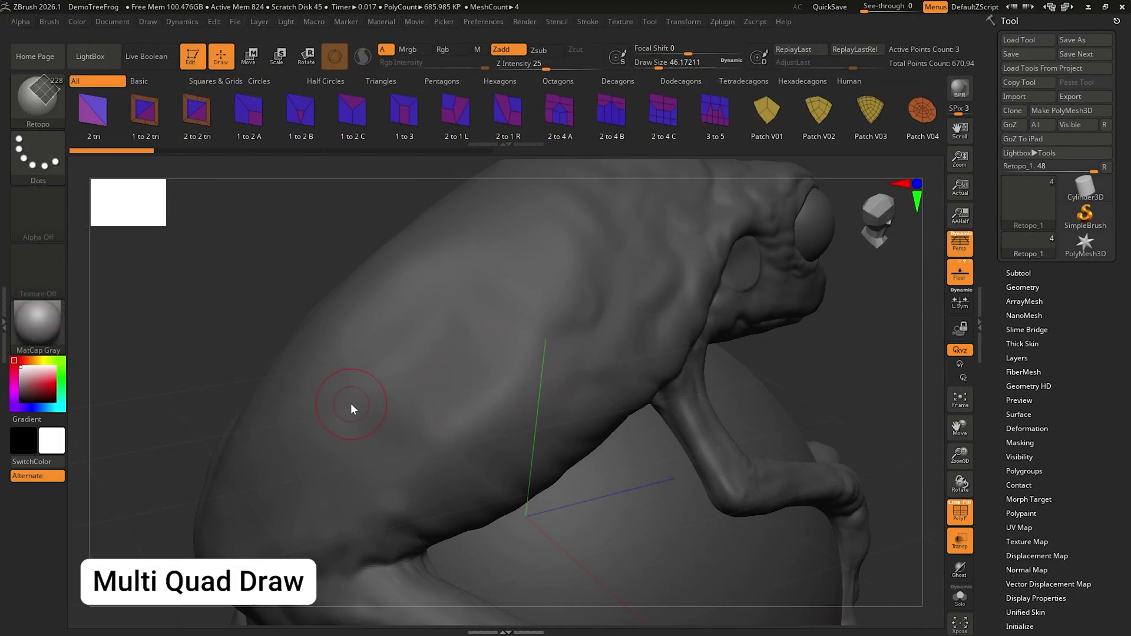
Fill four points on the frog's flank with a quad and draw a strip of quads through the remaining pairs of points
{"action": "left_click", "coordinate": [351, 404]}
{"action": "left_click", "coordinate": [397, 443]}
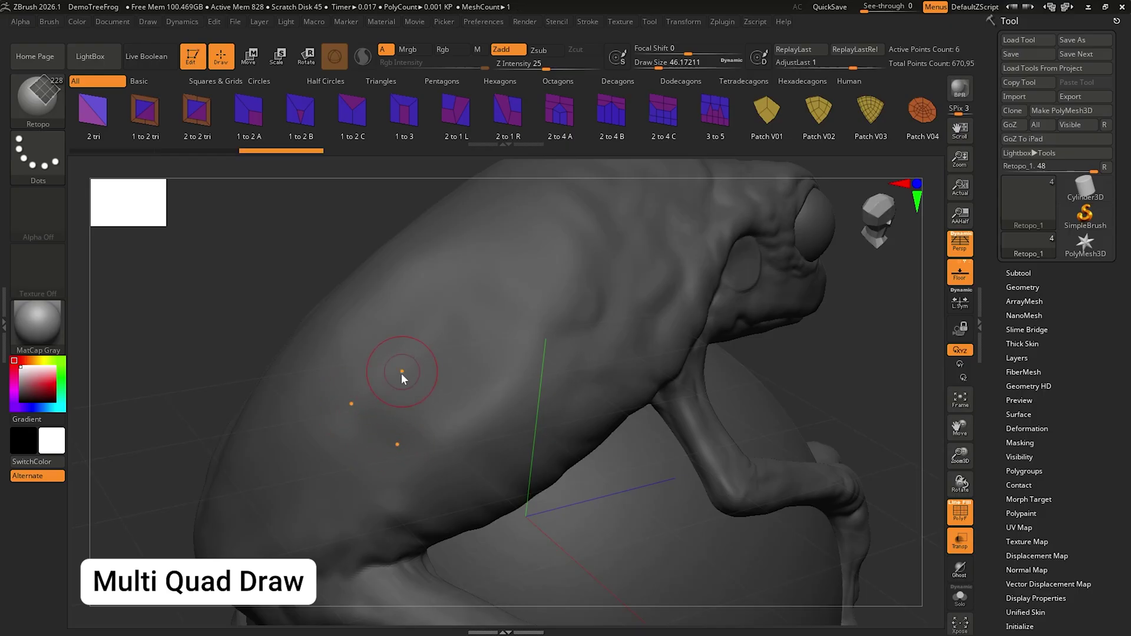
{"action": "left_click", "coordinate": [447, 410]}
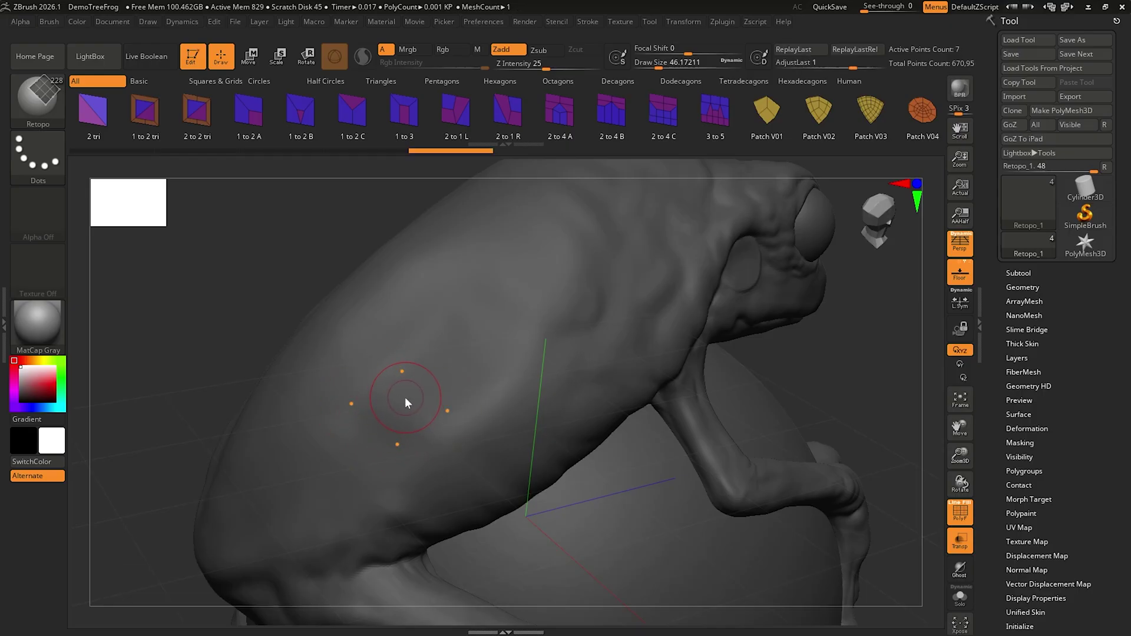
{"action": "left_click", "coordinate": [405, 399]}
{"action": "left_click", "coordinate": [394, 408]}
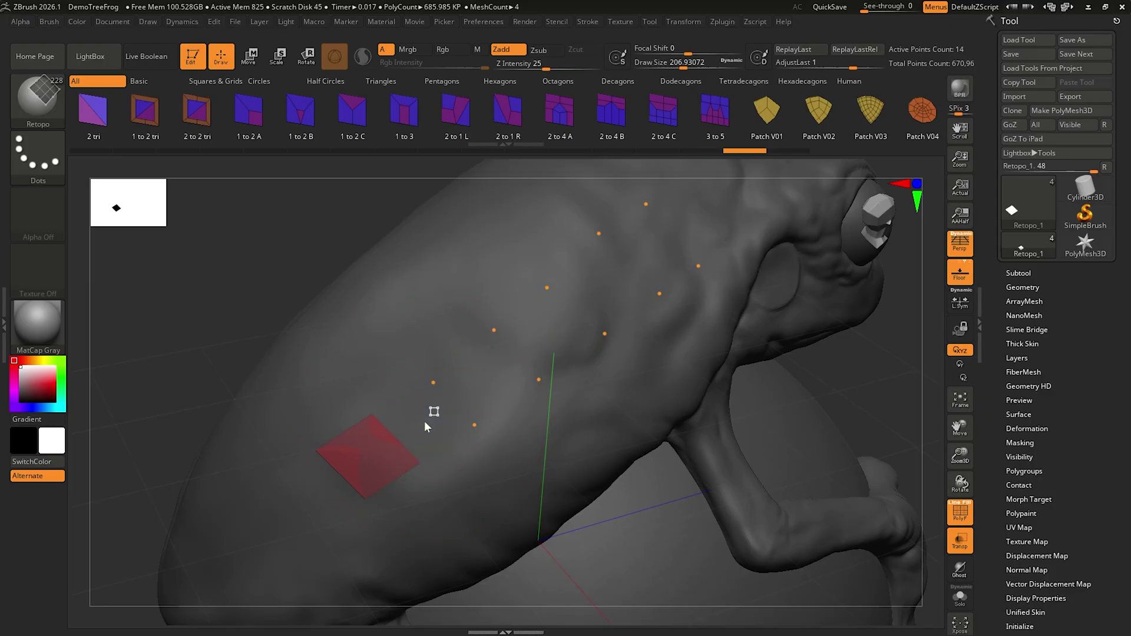
{"action": "mouse_move", "coordinate": [424, 421]}
{"action": "left_mouse_down"}
{"action": "mouse_move", "coordinate": [497, 380]}
{"action": "mouse_move", "coordinate": [649, 257]}
{"action": "left_mouse_up"}
{"action": "mouse_move", "coordinate": [628, 396]}
{"action": "right_mouse_down"}
{"action": "mouse_move", "coordinate": [595, 405]}
{"action": "mouse_move", "coordinate": [630, 409]}
{"action": "right_mouse_up"}
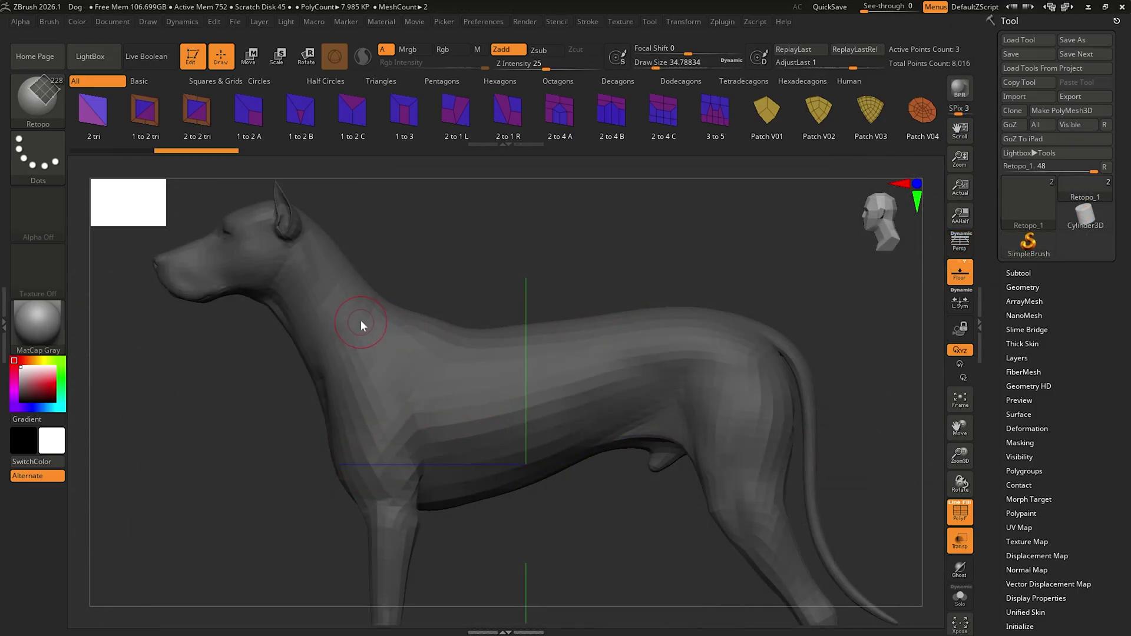
Place six retopo points on the dog's shoulder and fill them with two adjoining quads
{"action": "left_click", "coordinate": [362, 312]}
{"action": "left_click", "coordinate": [397, 328]}
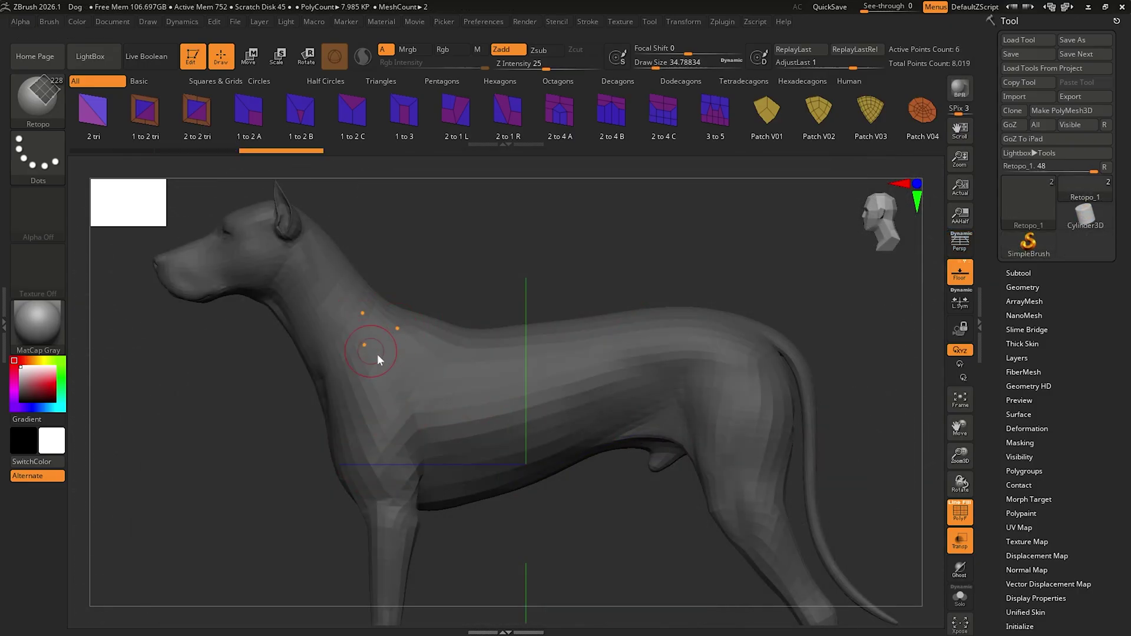
{"action": "left_click", "coordinate": [399, 367]}
{"action": "left_click", "coordinate": [424, 359]}
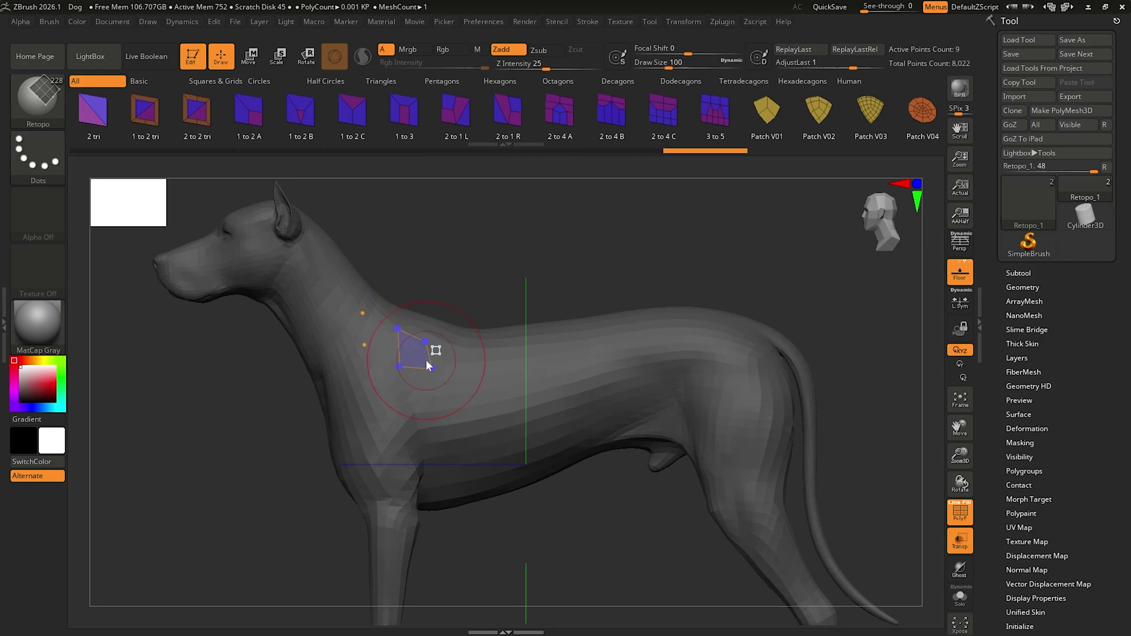
{"action": "left_click", "coordinate": [416, 356]}
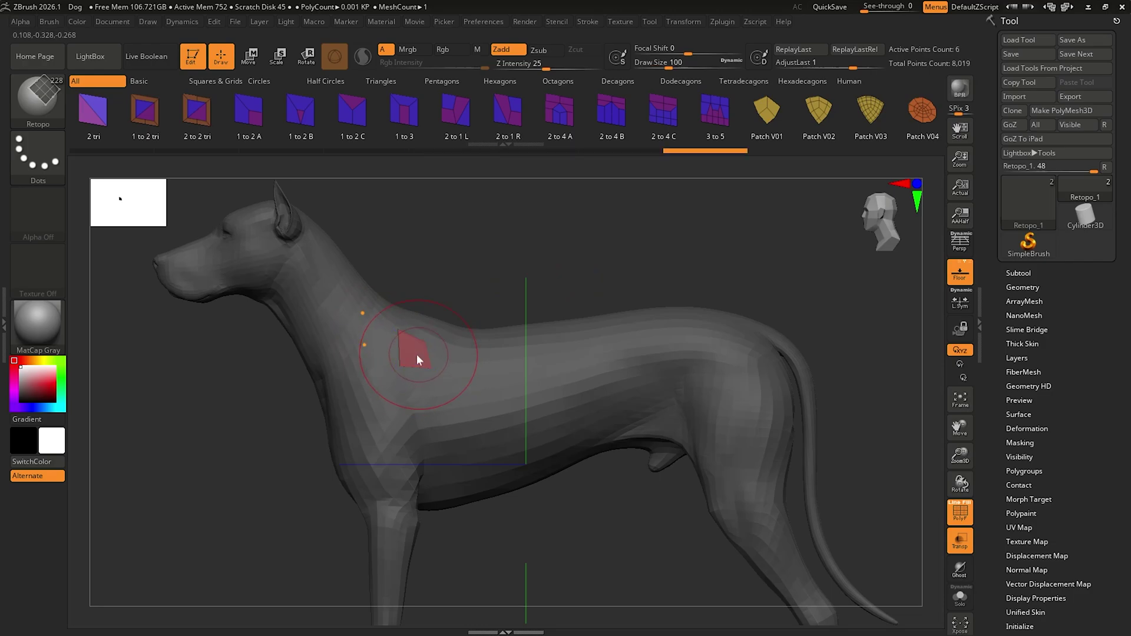
{"action": "left_click", "coordinate": [384, 345]}
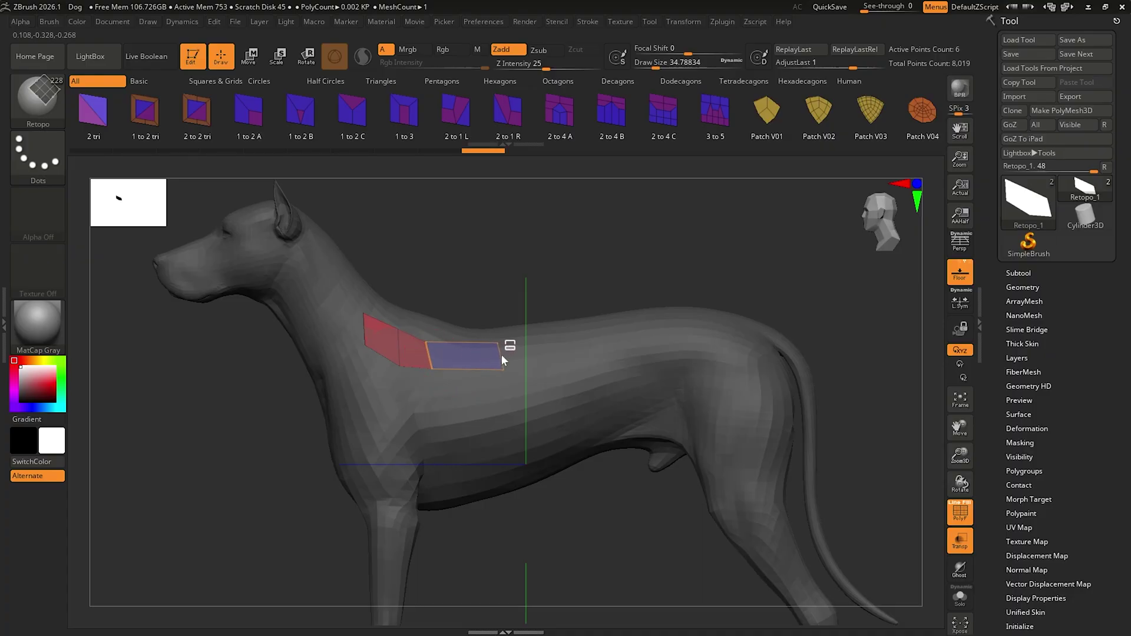
Extend the quad strip from the dog's shoulder along its back with two longer quads ending near the hip
{"action": "left_click_drag", "start_coordinate": [501, 354], "coordinate": [529, 355]}
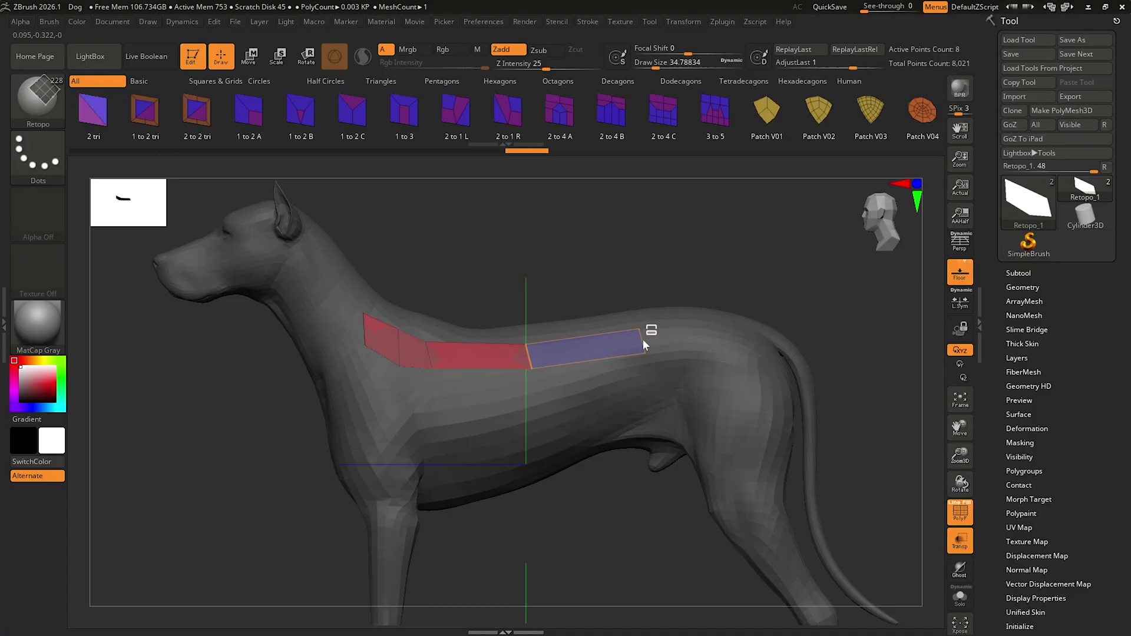
{"action": "left_click_drag", "start_coordinate": [644, 341], "coordinate": [644, 340]}
{"action": "mouse_move", "coordinate": [468, 374]}
{"action": "right_mouse_down"}
{"action": "mouse_move", "coordinate": [461, 398]}
{"action": "mouse_move", "coordinate": [487, 387]}
{"action": "right_mouse_up"}
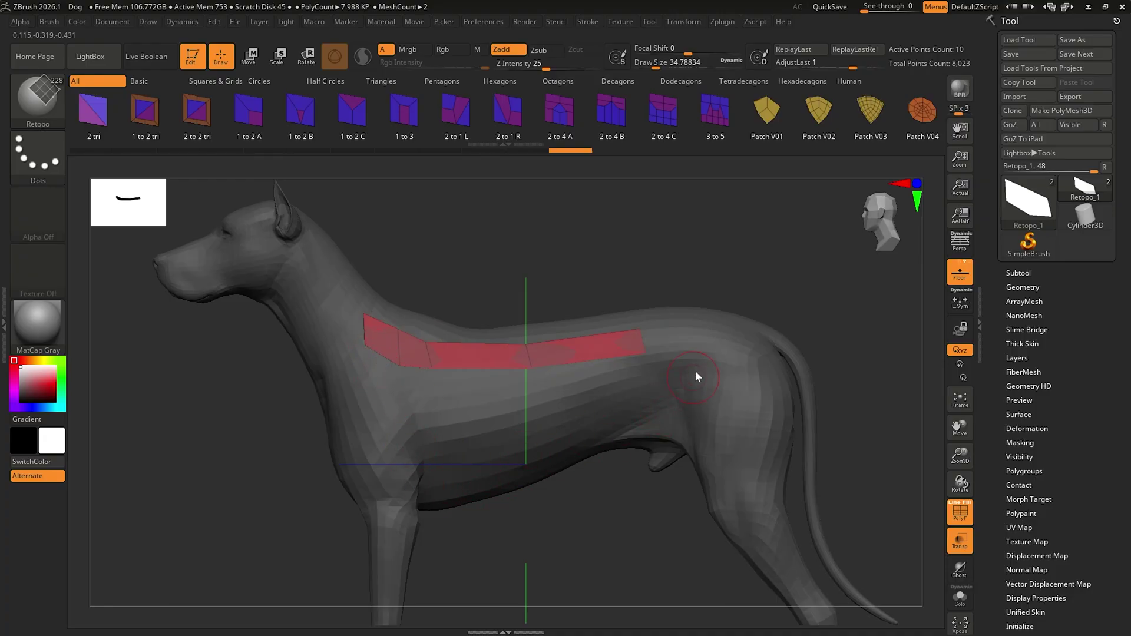
Undo all quads and points drawn along the dog's shoulder and back
{"action": "key", "text": "ctrl+z"}
{"action": "key", "text": "ctrl+z"}
{"action": "key", "text": "ctrl+z"}
{"action": "key", "text": "ctrl+z"}
{"action": "key", "text": "ctrl+z"}
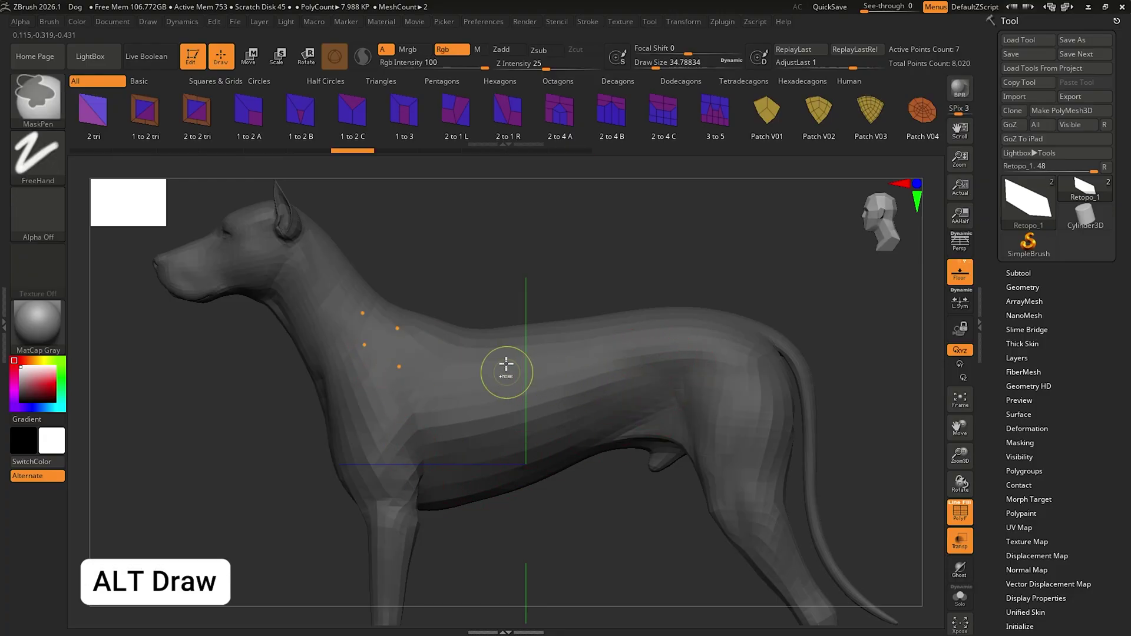
Try bridging two lines drawn along the dog's upper side with a single long polygon, and undo it
{"action": "mouse_move", "coordinate": [523, 292]}
{"action": "right_mouse_down", "text": "ctrl"}
{"action": "mouse_move", "coordinate": [481, 317]}
{"action": "mouse_move", "coordinate": [487, 335]}
{"action": "mouse_move", "coordinate": [470, 330]}
{"action": "right_mouse_up", "text": "ctrl"}
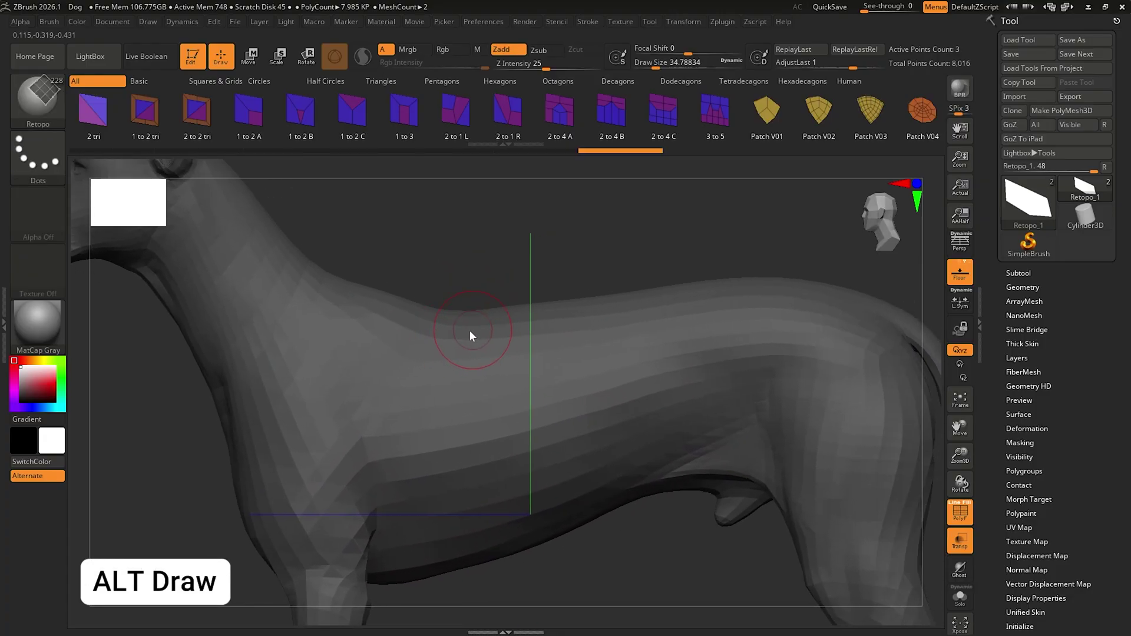
{"action": "mouse_move", "coordinate": [306, 308]}
{"action": "left_mouse_down"}
{"action": "mouse_move", "coordinate": [377, 334]}
{"action": "mouse_move", "coordinate": [506, 343]}
{"action": "mouse_move", "coordinate": [773, 327]}
{"action": "mouse_move", "coordinate": [652, 334]}
{"action": "mouse_move", "coordinate": [759, 324]}
{"action": "left_mouse_up"}
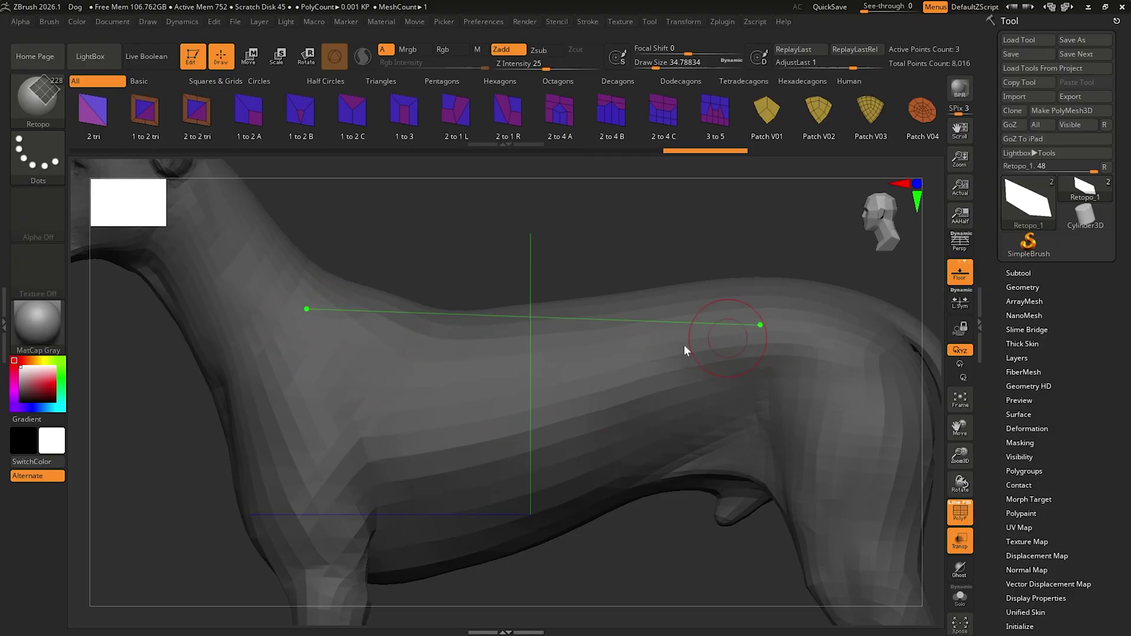
{"action": "left_click_drag", "start_coordinate": [300, 375], "coordinate": [677, 377]}
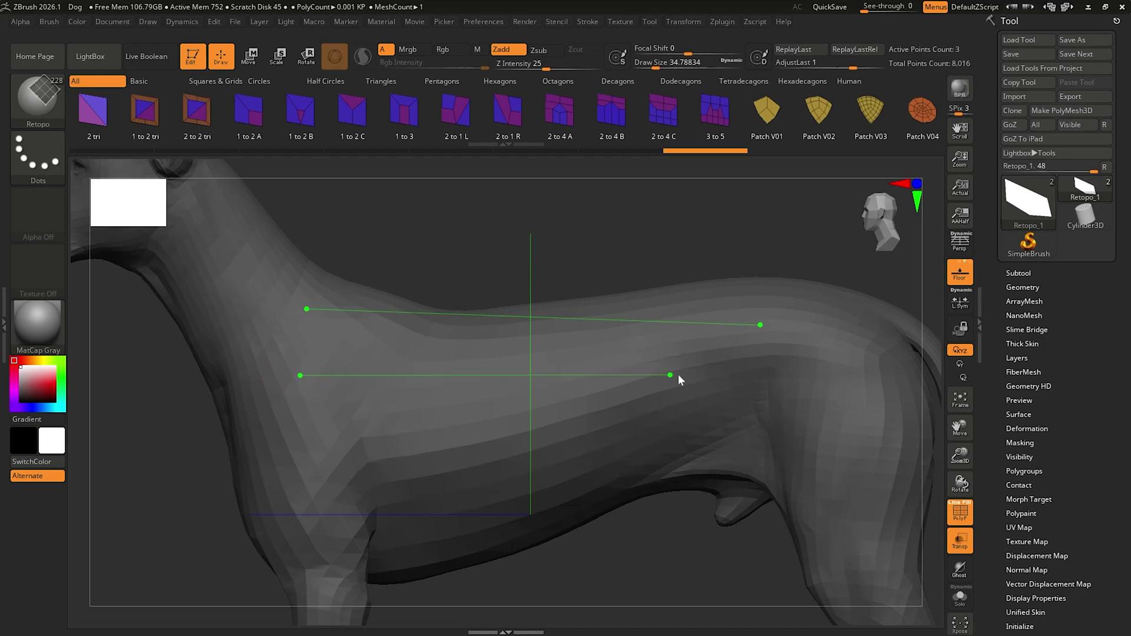
{"action": "left_click_drag", "start_coordinate": [761, 375], "coordinate": [763, 374]}
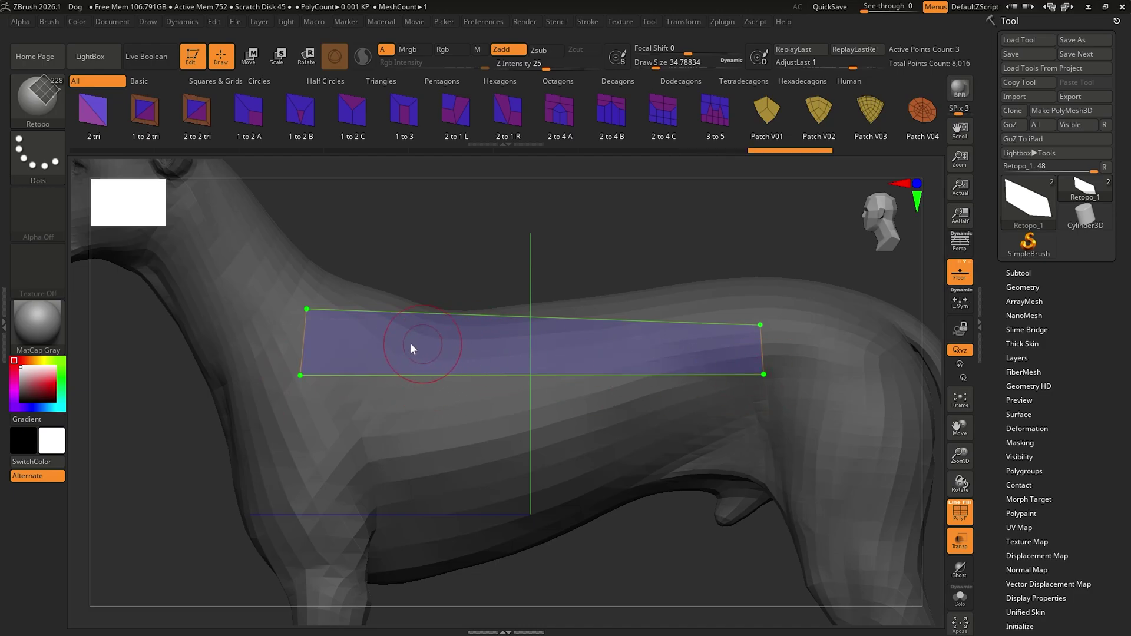
{"action": "left_click", "coordinate": [519, 347]}
{"action": "mouse_move", "coordinate": [403, 415]}
{"action": "right_mouse_down"}
{"action": "mouse_move", "coordinate": [447, 404]}
{"action": "mouse_move", "coordinate": [490, 441]}
{"action": "mouse_move", "coordinate": [426, 412]}
{"action": "mouse_move", "coordinate": [446, 412]}
{"action": "right_mouse_up"}
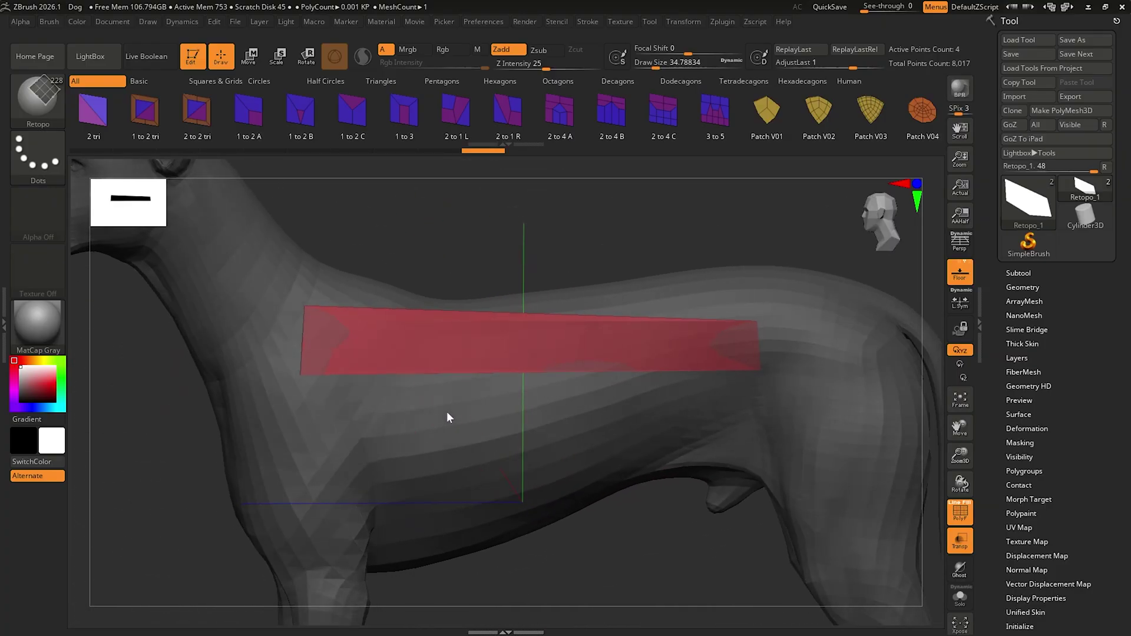
{"action": "key", "text": "ctrl+z"}
Try building four stacked polygon bands from roughly parallel lines drawn down the dog's flank, and undo them
{"action": "left_click_drag", "start_coordinate": [345, 347], "coordinate": [699, 321]}
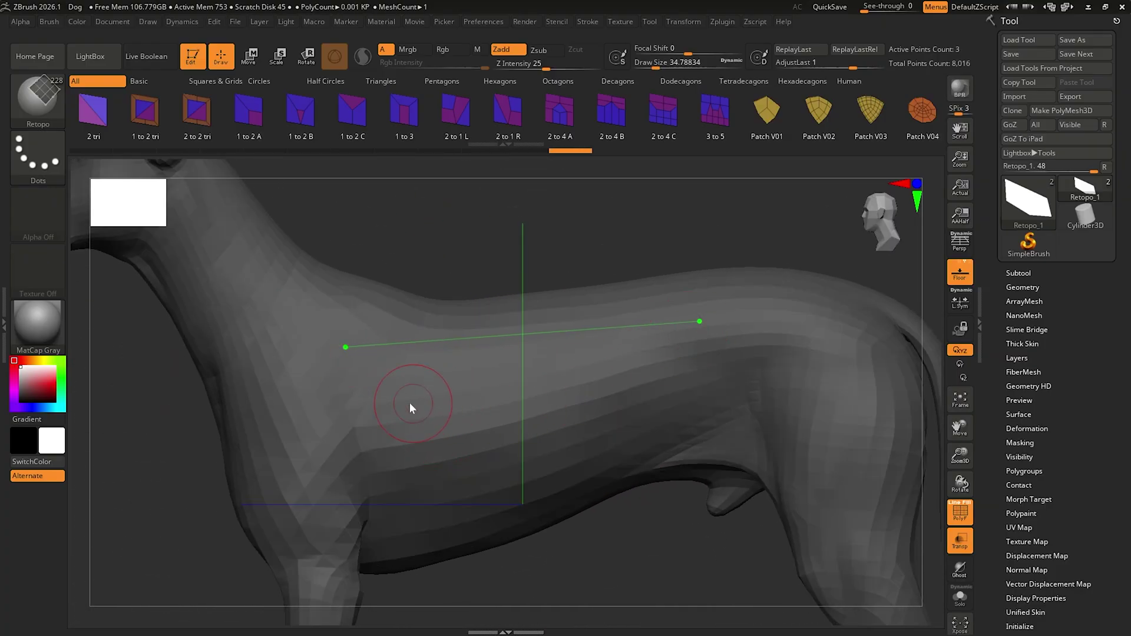
{"action": "left_click_drag", "start_coordinate": [373, 404], "coordinate": [682, 371]}
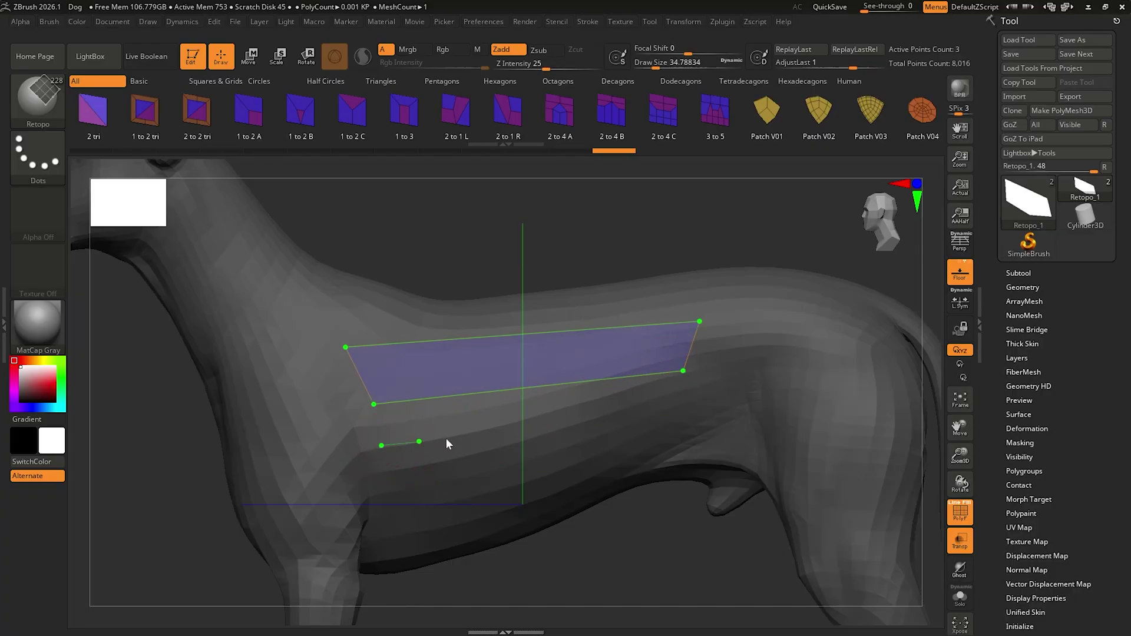
{"action": "left_click_drag", "start_coordinate": [446, 444], "coordinate": [683, 408]}
{"action": "left_click_drag", "start_coordinate": [392, 482], "coordinate": [673, 445]}
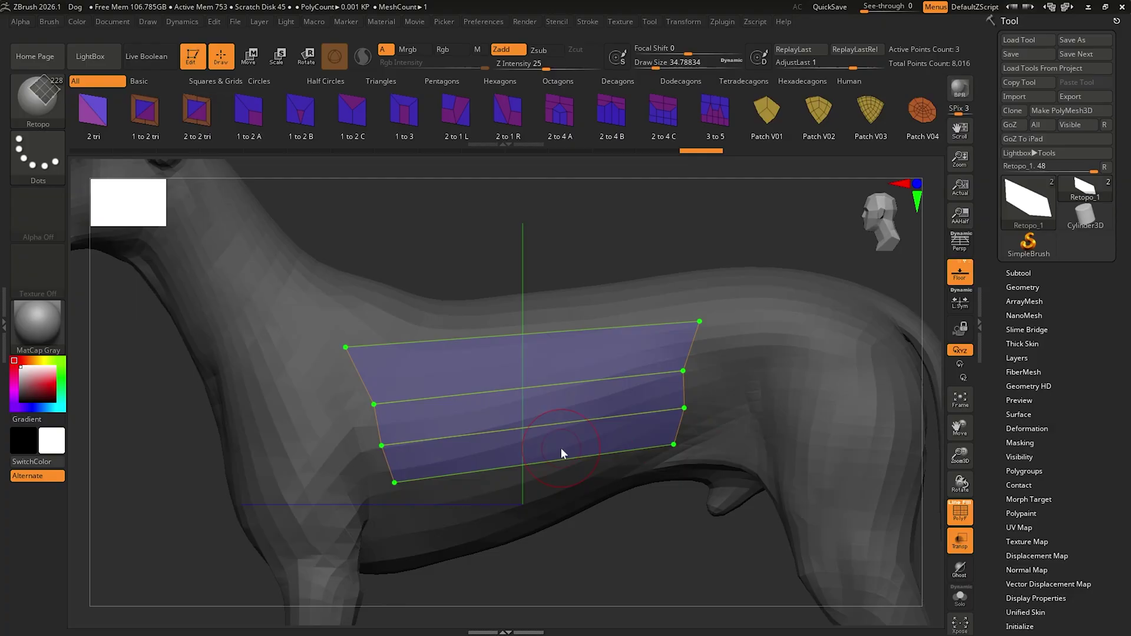
{"action": "left_click", "coordinate": [532, 473]}
{"action": "right_click_drag", "start_coordinate": [468, 410], "coordinate": [581, 356]}
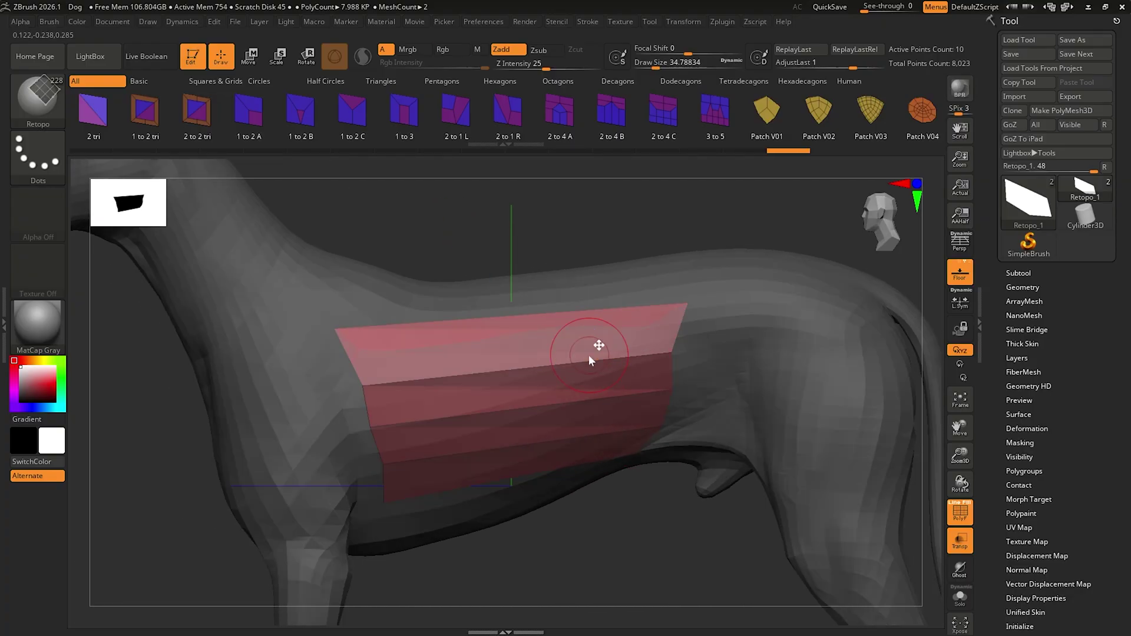
{"action": "key", "text": "ctrl+z"}
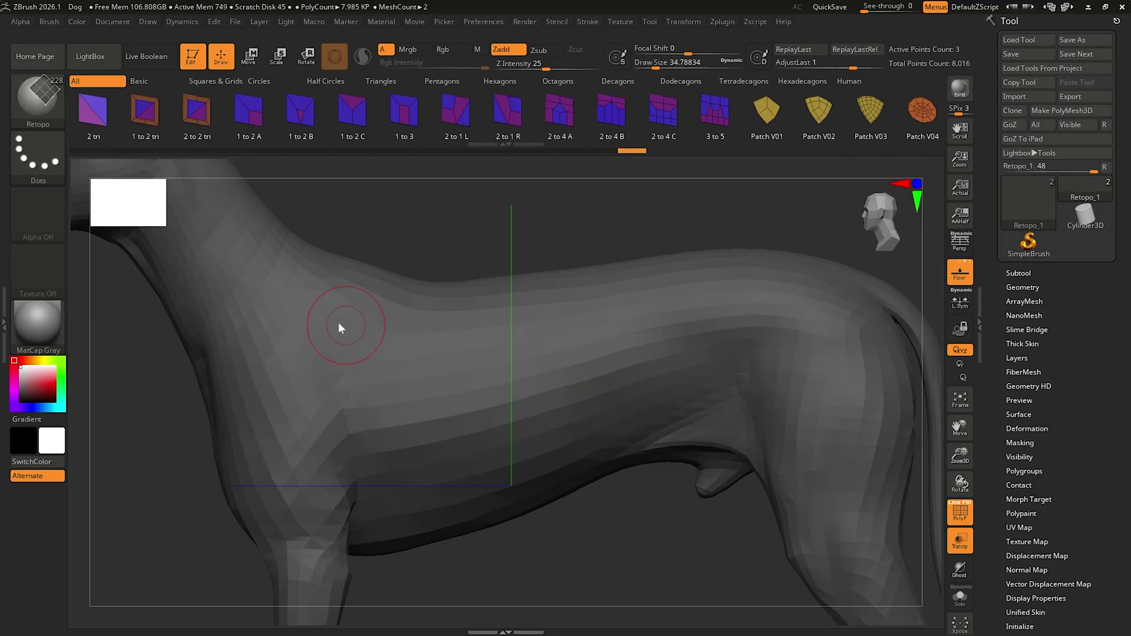
Draw a line along the dog's back from shoulder to hip, divide it into seven segments, and add a matching line below it
{"action": "left_click_drag", "start_coordinate": [319, 313], "coordinate": [740, 299]}
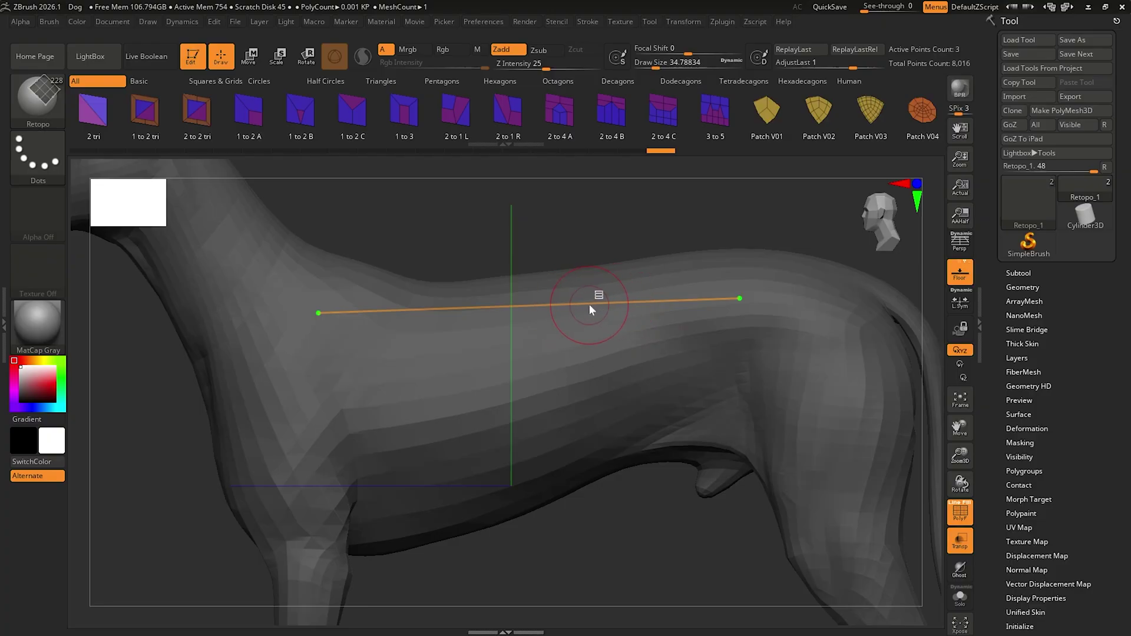
{"action": "mouse_move", "coordinate": [603, 304]}
{"action": "left_mouse_down"}
{"action": "mouse_move", "coordinate": [443, 316]}
{"action": "mouse_move", "coordinate": [559, 313]}
{"action": "mouse_move", "coordinate": [469, 313]}
{"action": "mouse_move", "coordinate": [510, 315]}
{"action": "left_mouse_up"}
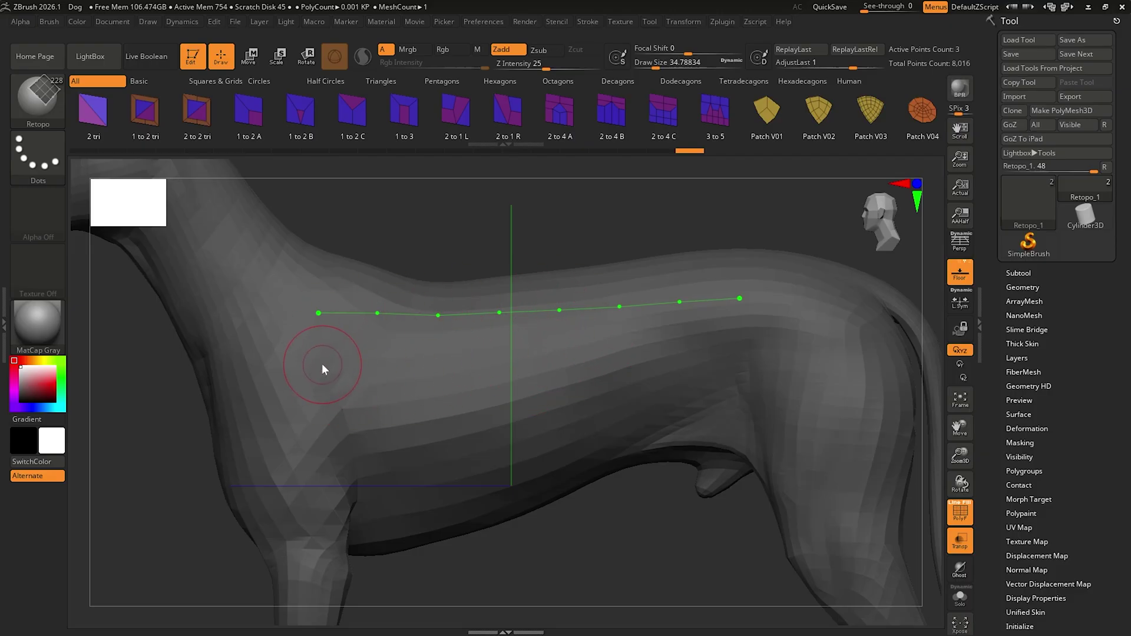
{"action": "left_click_drag", "start_coordinate": [323, 368], "coordinate": [745, 352]}
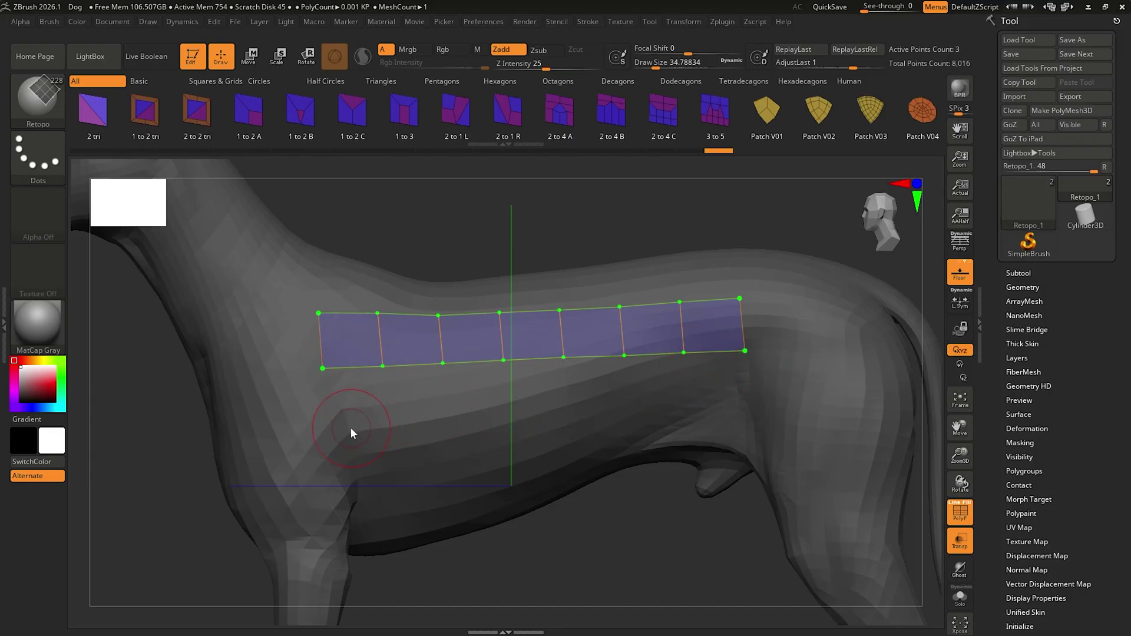
Draw three more parallel lines down the dog's flank and commit the grid as four rows of seven quads
{"action": "left_click_drag", "start_coordinate": [350, 427], "coordinate": [738, 380]}
{"action": "right_click_drag", "start_coordinate": [594, 432], "coordinate": [440, 457]}
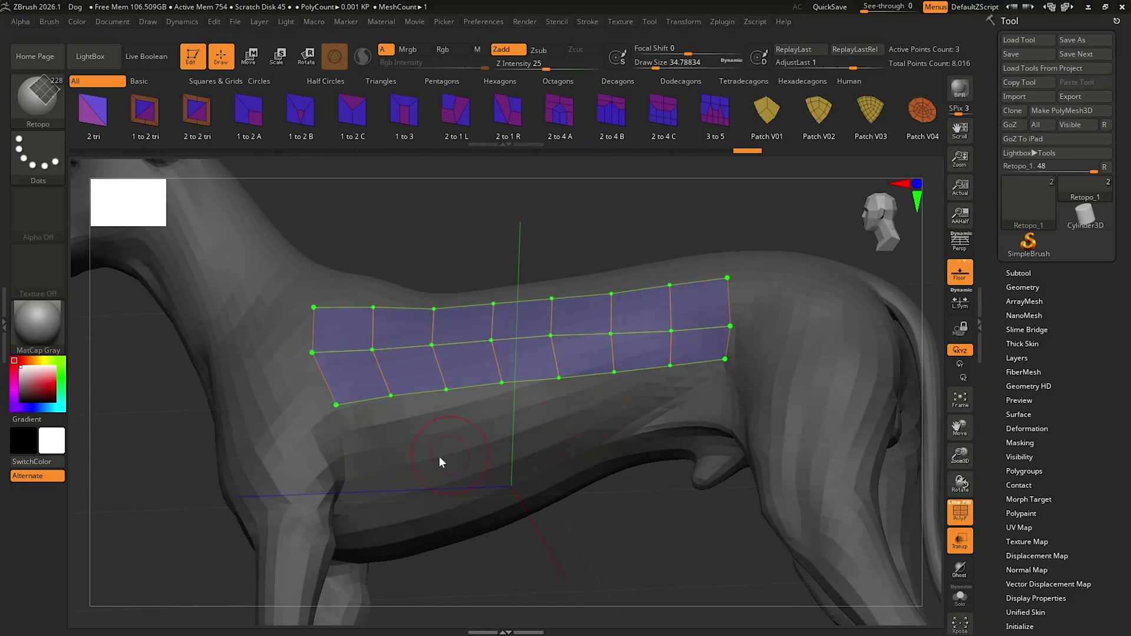
{"action": "mouse_move", "coordinate": [435, 450]}
{"action": "left_mouse_down"}
{"action": "mouse_move", "coordinate": [670, 396]}
{"action": "mouse_move", "coordinate": [707, 401]}
{"action": "left_mouse_up"}
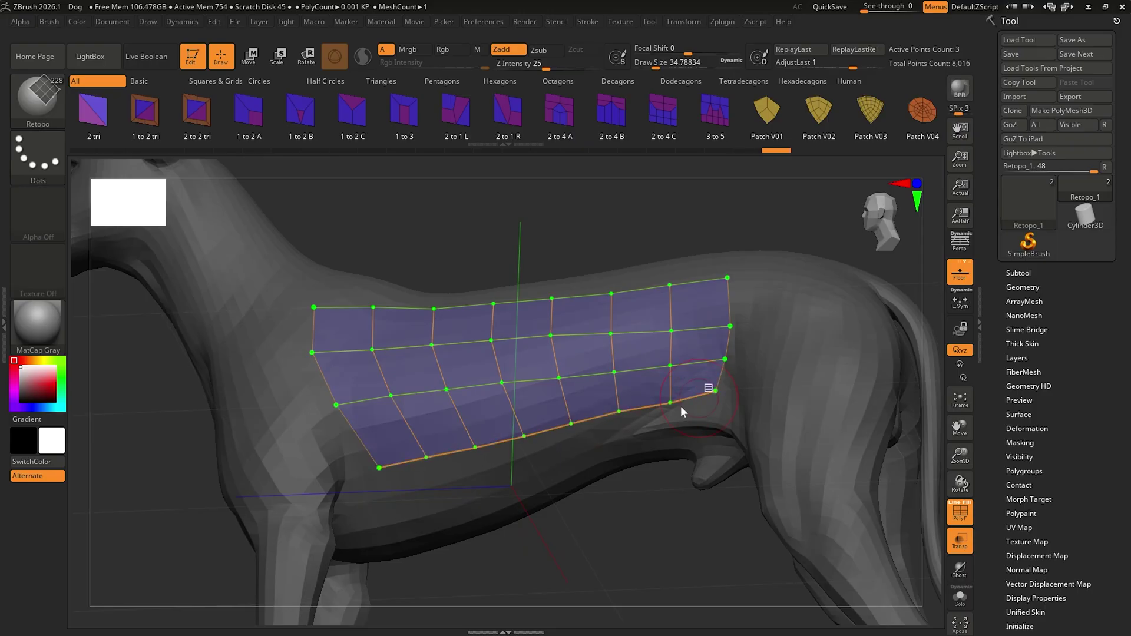
{"action": "mouse_move", "coordinate": [680, 405]}
{"action": "right_mouse_down"}
{"action": "mouse_move", "coordinate": [454, 460]}
{"action": "mouse_move", "coordinate": [419, 486]}
{"action": "right_mouse_up"}
{"action": "left_click_drag", "start_coordinate": [401, 492], "coordinate": [722, 406]}
{"action": "left_click", "coordinate": [534, 395]}
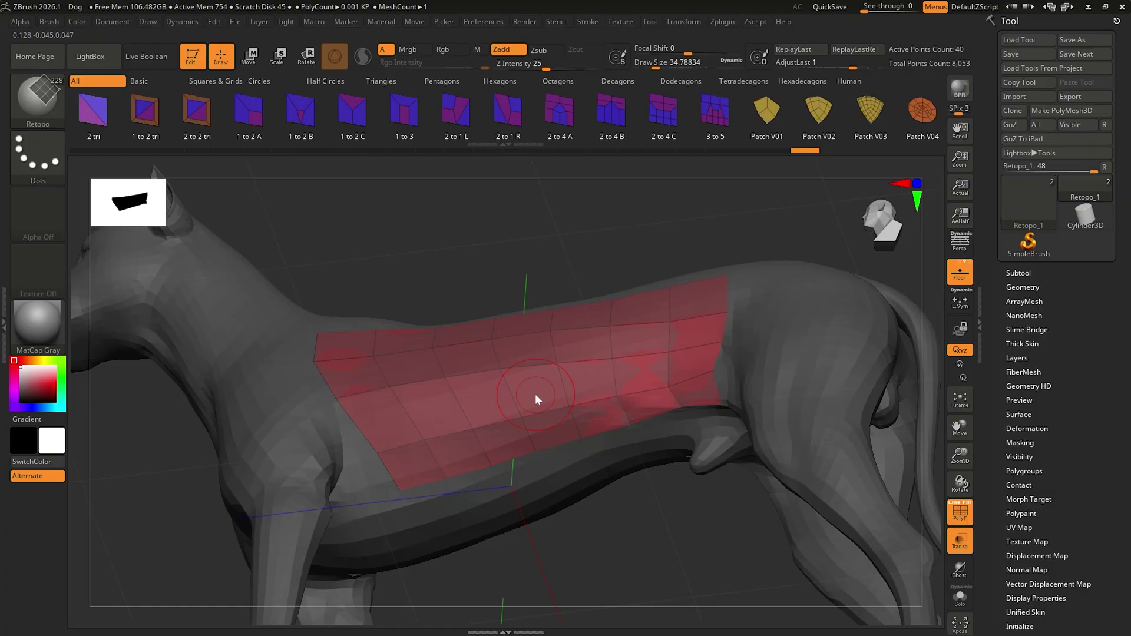
Insert a lengthwise edge loop through the second row of quads on the dog's flank
{"action": "right_click_drag", "start_coordinate": [535, 395], "coordinate": [553, 326]}
{"action": "right_click_drag", "start_coordinate": [447, 373], "coordinate": [447, 384]}
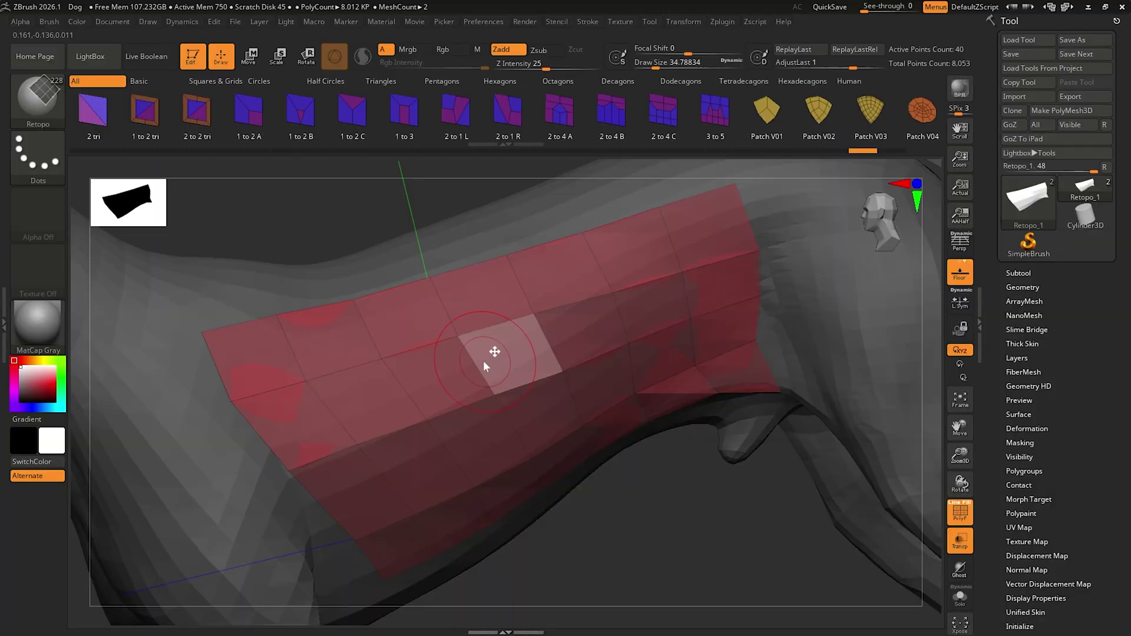
{"action": "key", "text": "ctrl"}
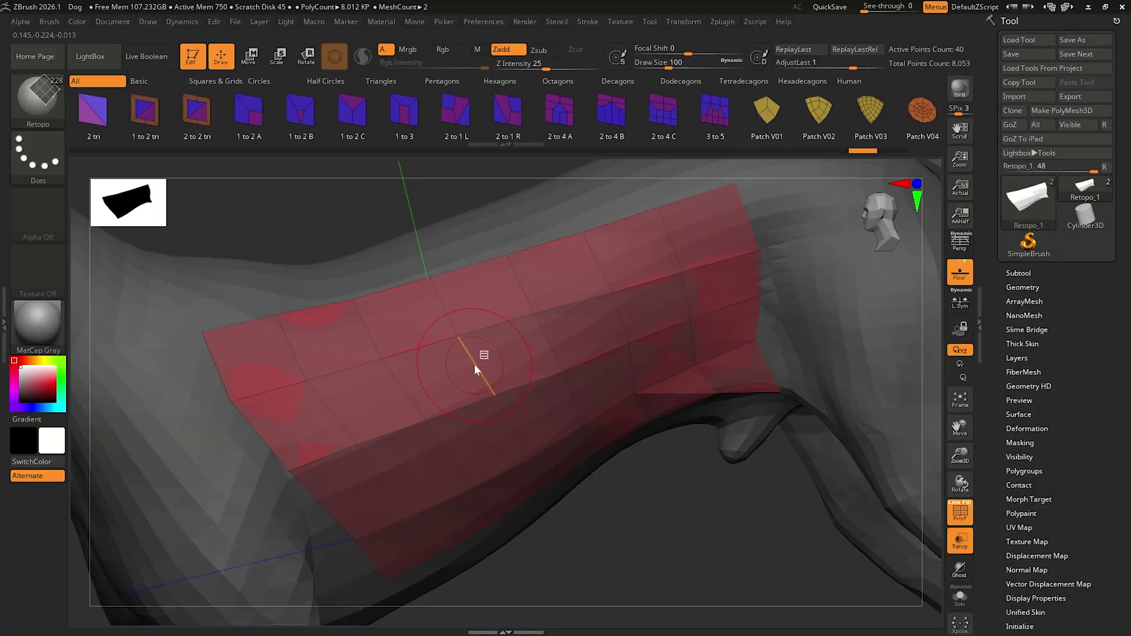
{"action": "left_click_drag", "start_coordinate": [475, 364], "coordinate": [506, 364]}
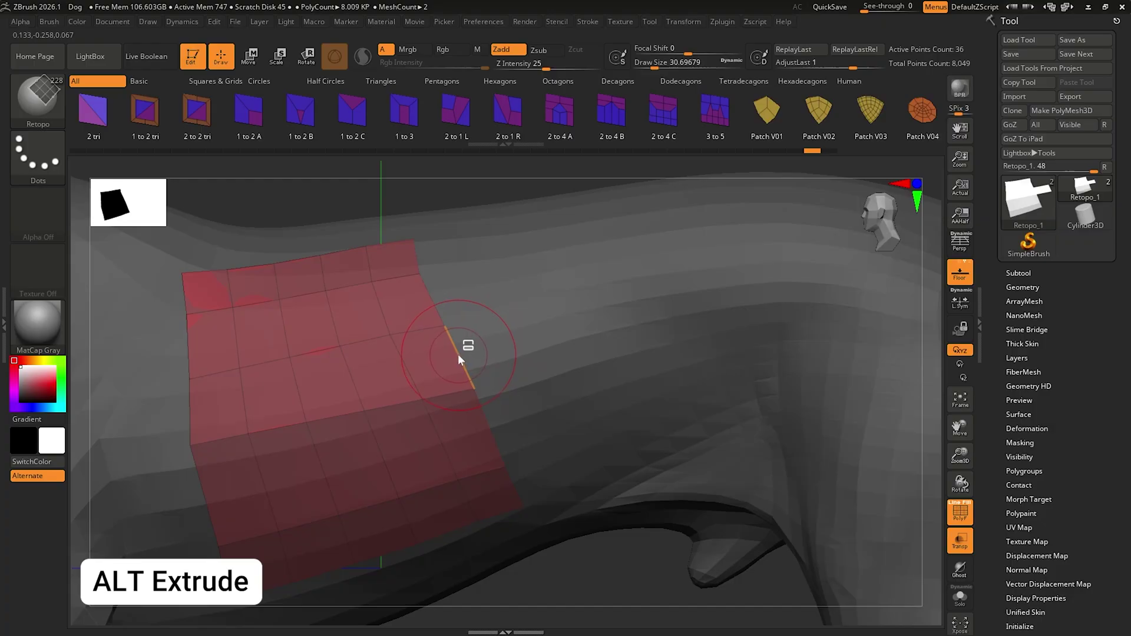
Extrude the rear border of the flank grid toward the hip with ALT Extrude, adding five columns of quads across all rows
{"action": "left_click_drag", "start_coordinate": [457, 355], "coordinate": [603, 326], "text": "alt"}
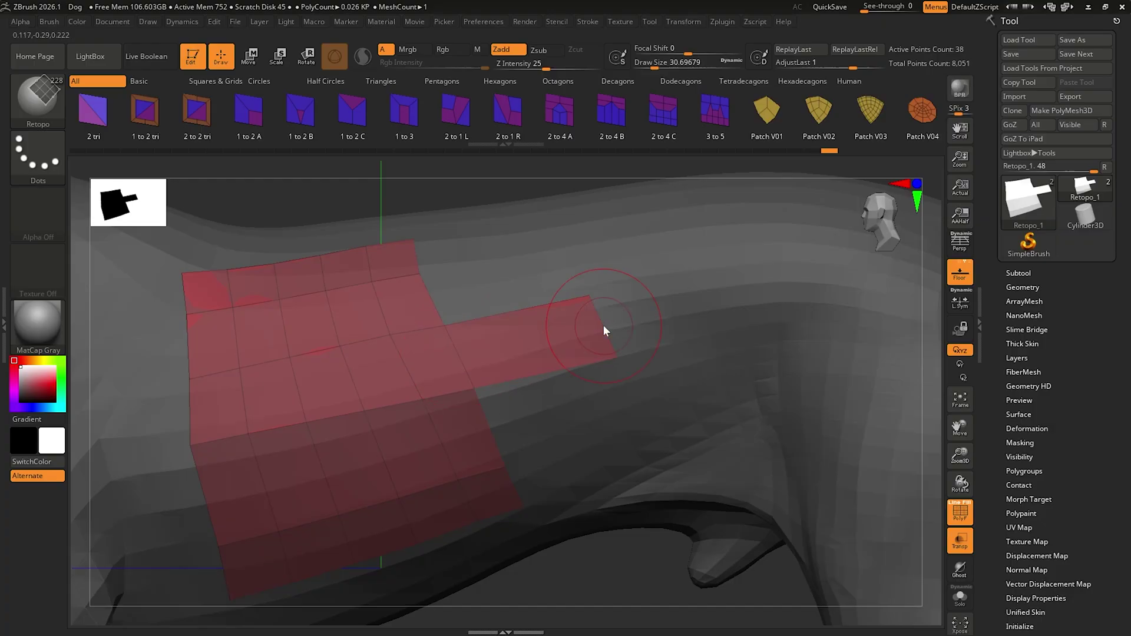
{"action": "key", "text": "ctrl+z"}
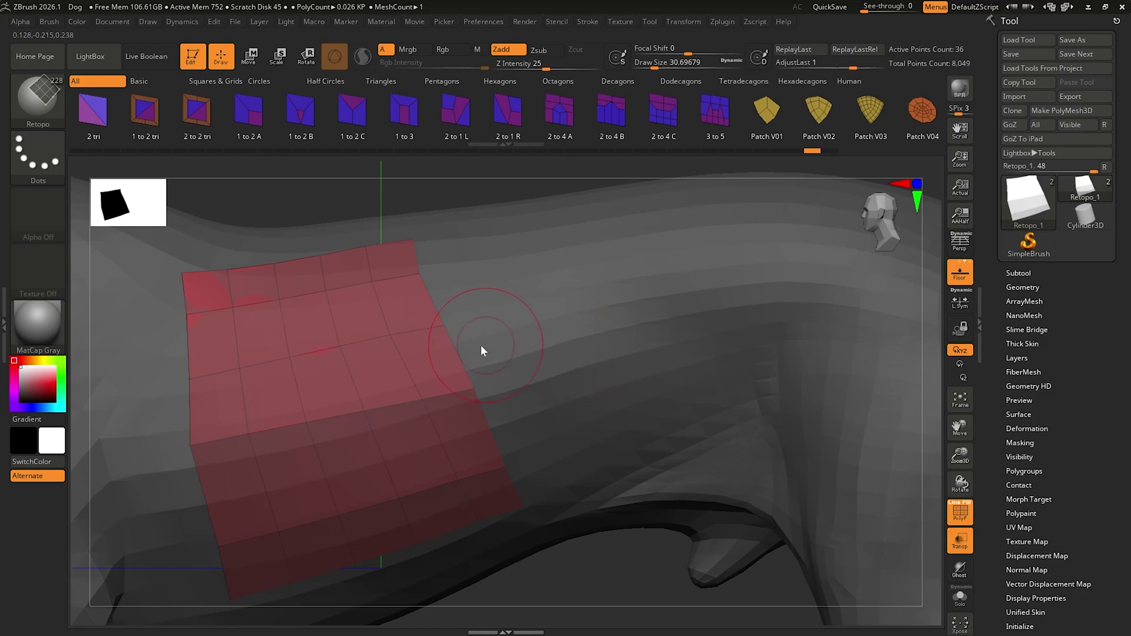
{"action": "left_click_drag", "start_coordinate": [458, 353], "coordinate": [563, 337], "text": "alt"}
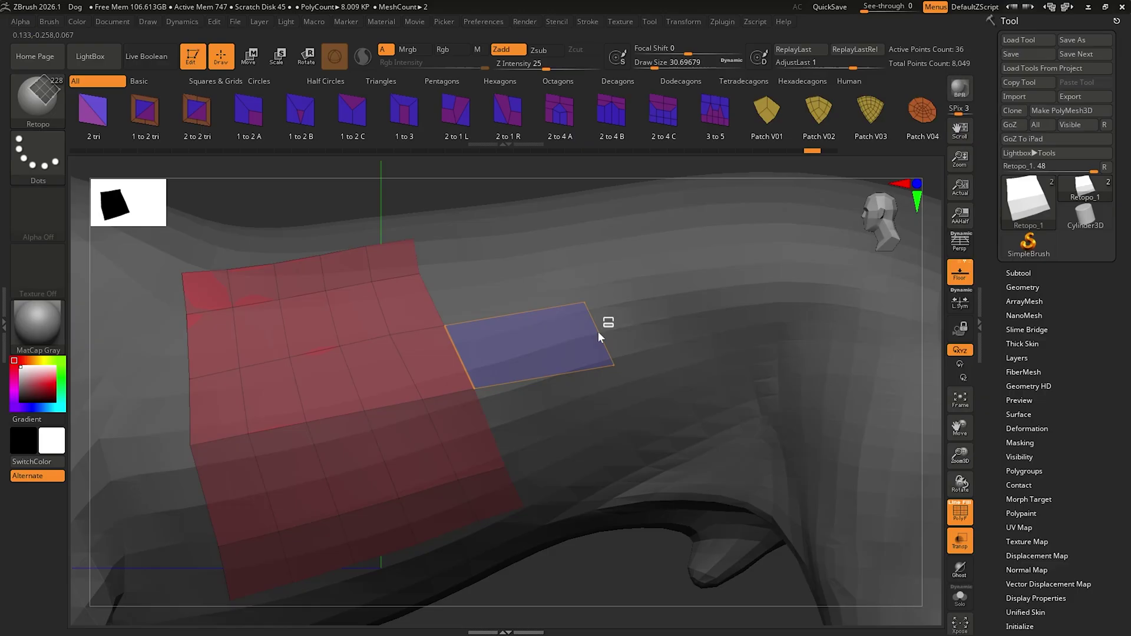
{"action": "left_click_drag", "start_coordinate": [598, 331], "coordinate": [550, 303], "text": "alt"}
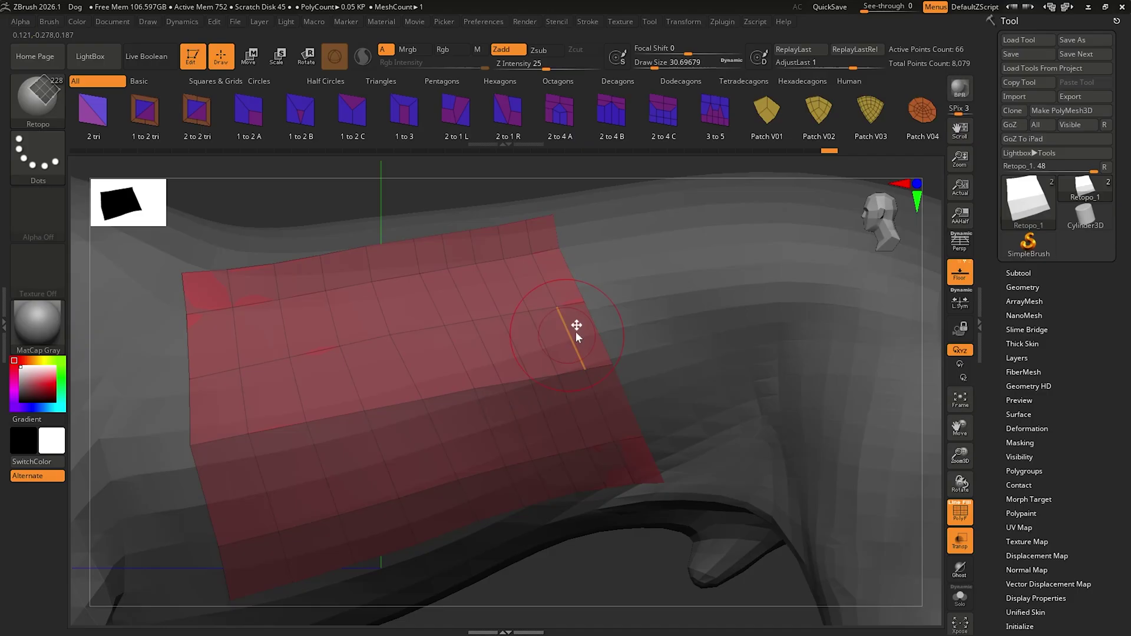
Extrude one edge of the grid's rear border into a strip of five quads, and extrude the edge above it alongside that strip
{"action": "right_click_drag", "start_coordinate": [641, 311], "coordinate": [595, 373], "text": "alt"}
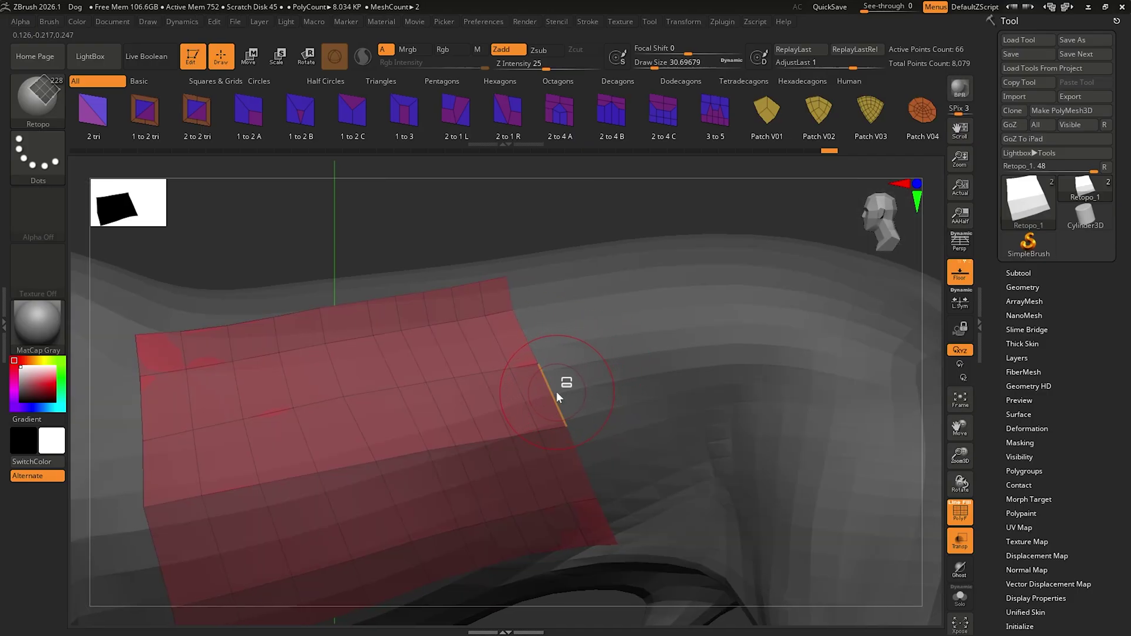
{"action": "left_click_drag", "start_coordinate": [553, 391], "coordinate": [716, 358]}
{"action": "left_click_drag", "start_coordinate": [715, 359], "coordinate": [727, 355]}
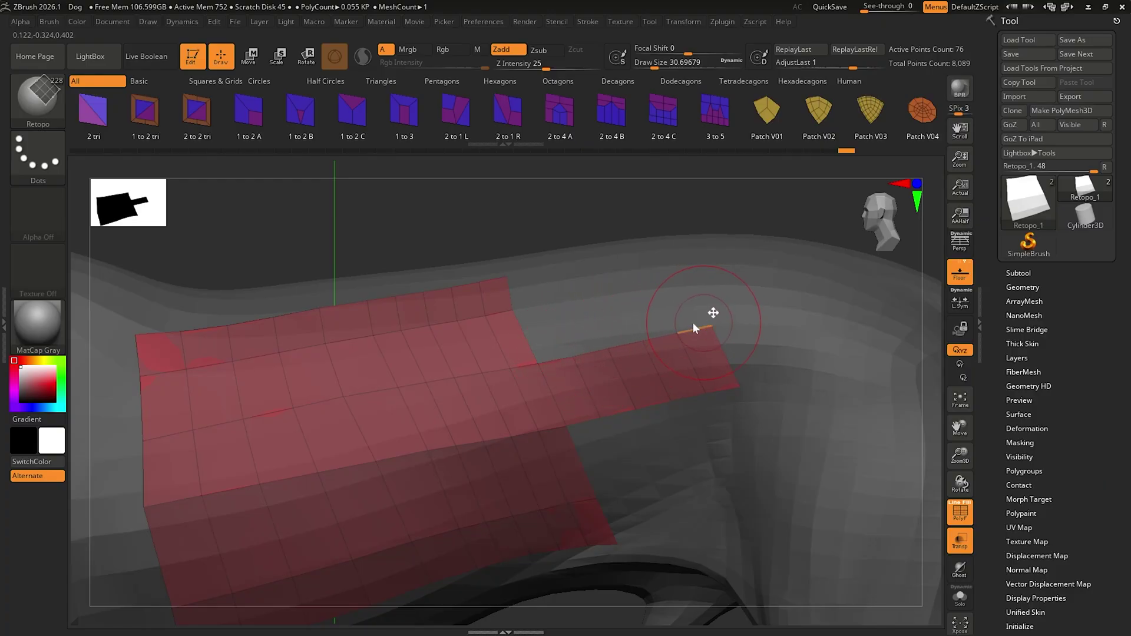
{"action": "left_click_drag", "start_coordinate": [526, 335], "coordinate": [703, 298]}
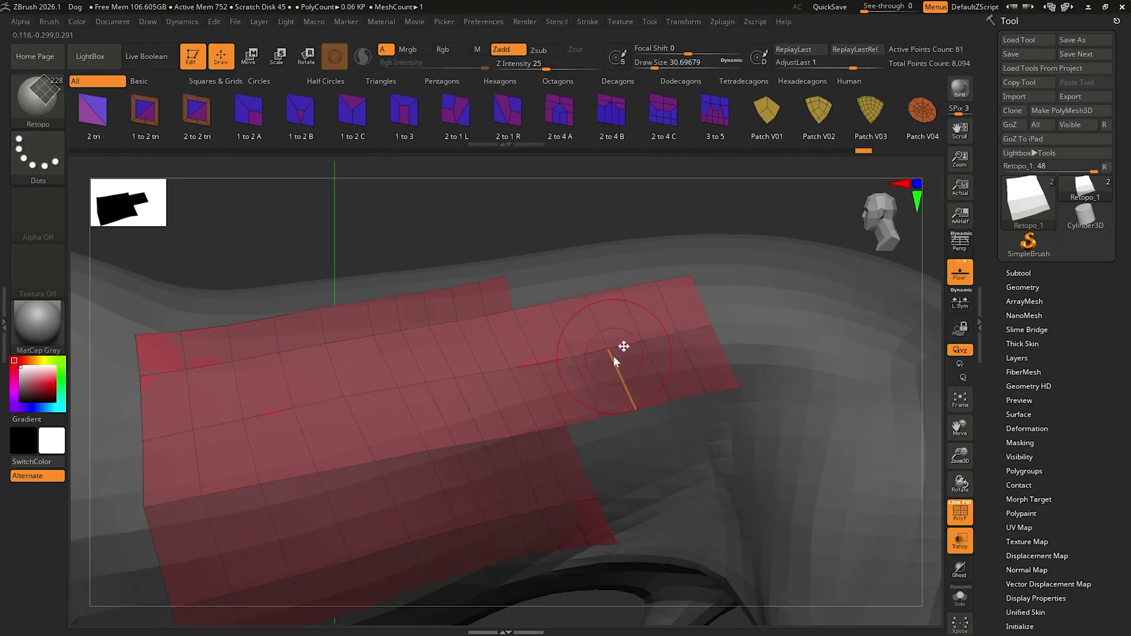
Extrude the entire outer border of the dog's eye patch outward into concentric rings of quads around the eye
{"action": "mouse_move", "coordinate": [614, 356]}
{"action": "right_mouse_down"}
{"action": "mouse_move", "coordinate": [601, 376]}
{"action": "mouse_move", "coordinate": [627, 370]}
{"action": "mouse_move", "coordinate": [621, 377]}
{"action": "right_mouse_up"}
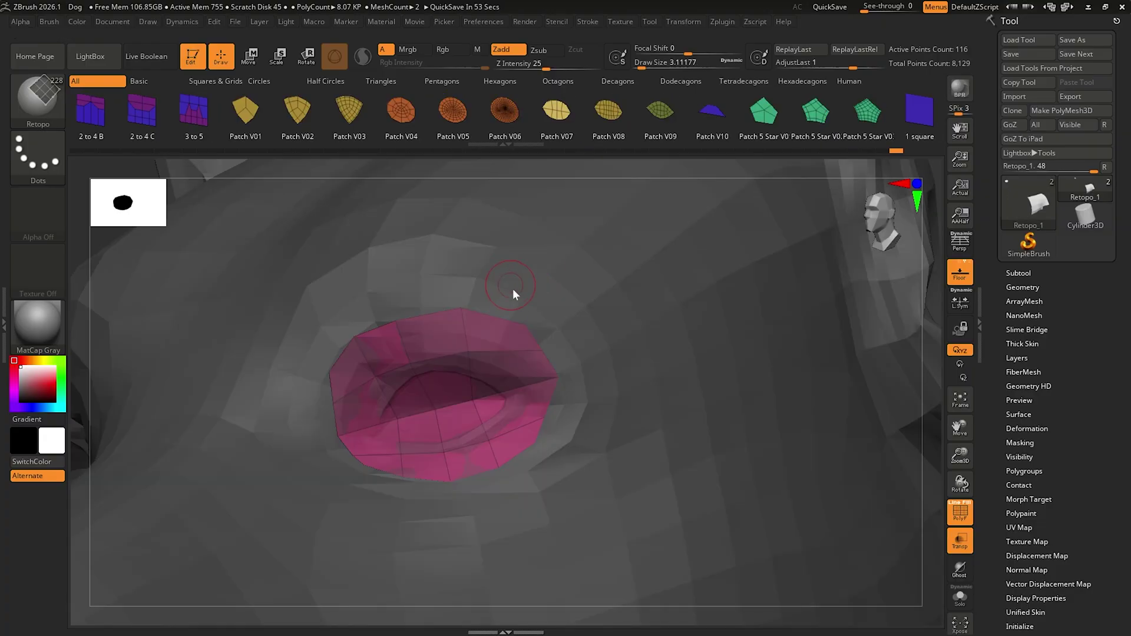
{"action": "right_click_drag", "start_coordinate": [512, 289], "coordinate": [493, 290], "text": "ctrl"}
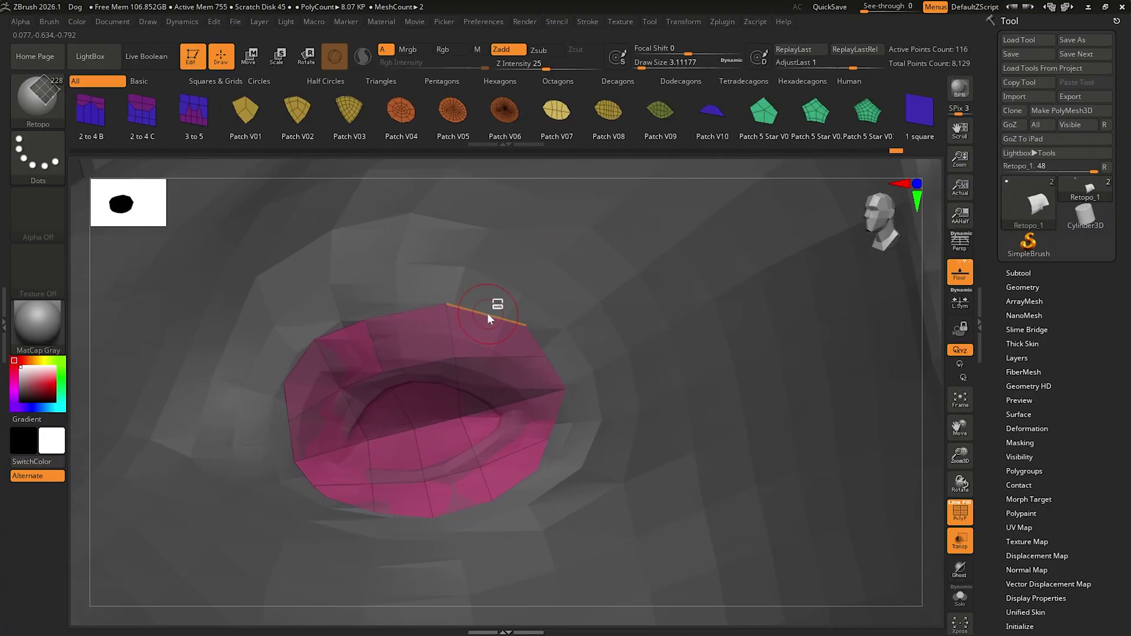
{"action": "left_click_drag", "start_coordinate": [490, 314], "coordinate": [518, 212]}
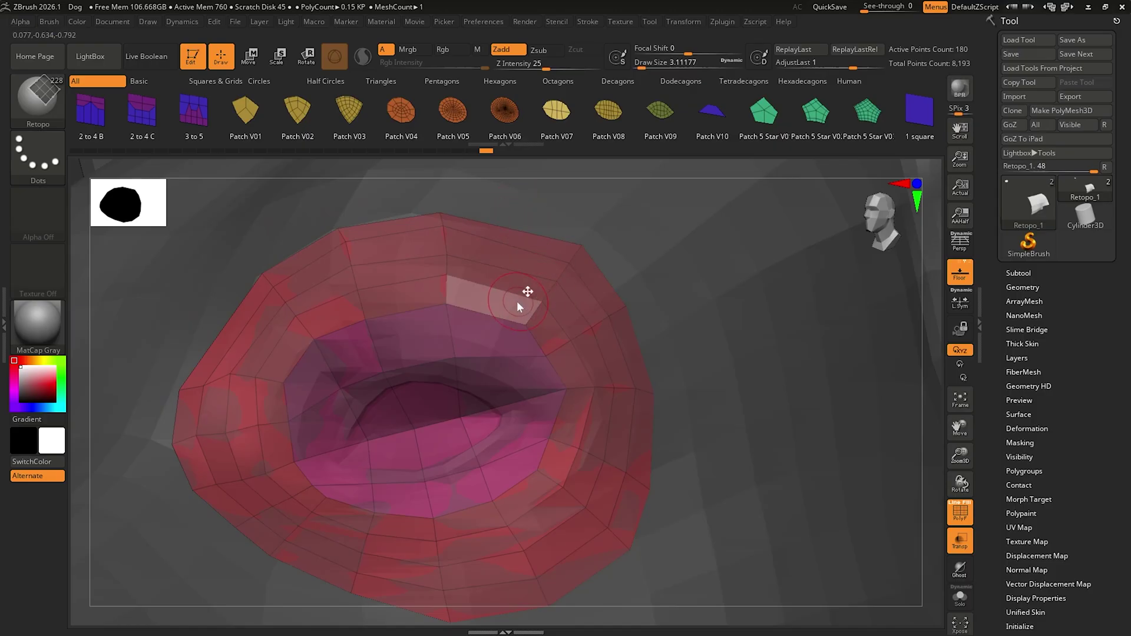
{"action": "right_click_drag", "start_coordinate": [472, 382], "coordinate": [504, 395]}
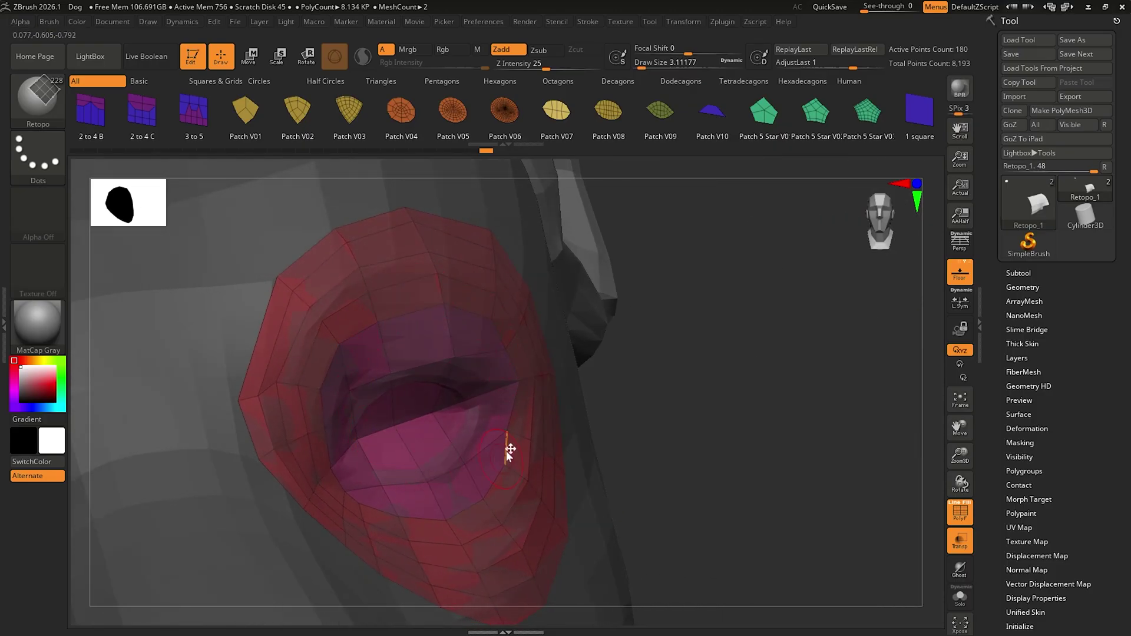
Move an edge of the small quad patch on the dog's neck, set the draw size to about 132, and shift the patch
{"action": "mouse_move", "coordinate": [505, 449]}
{"action": "right_mouse_down"}
{"action": "mouse_move", "coordinate": [476, 433]}
{"action": "mouse_move", "coordinate": [589, 370]}
{"action": "right_mouse_up"}
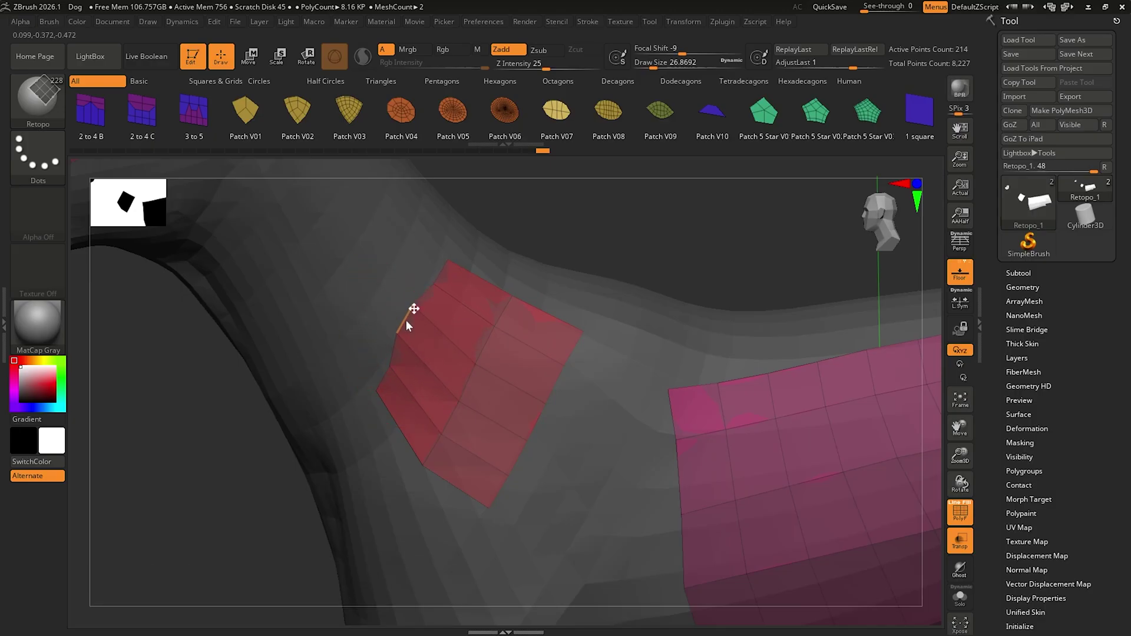
{"action": "mouse_move", "coordinate": [406, 321]}
{"action": "left_mouse_down"}
{"action": "mouse_move", "coordinate": [409, 336]}
{"action": "mouse_move", "coordinate": [375, 311]}
{"action": "left_mouse_up"}
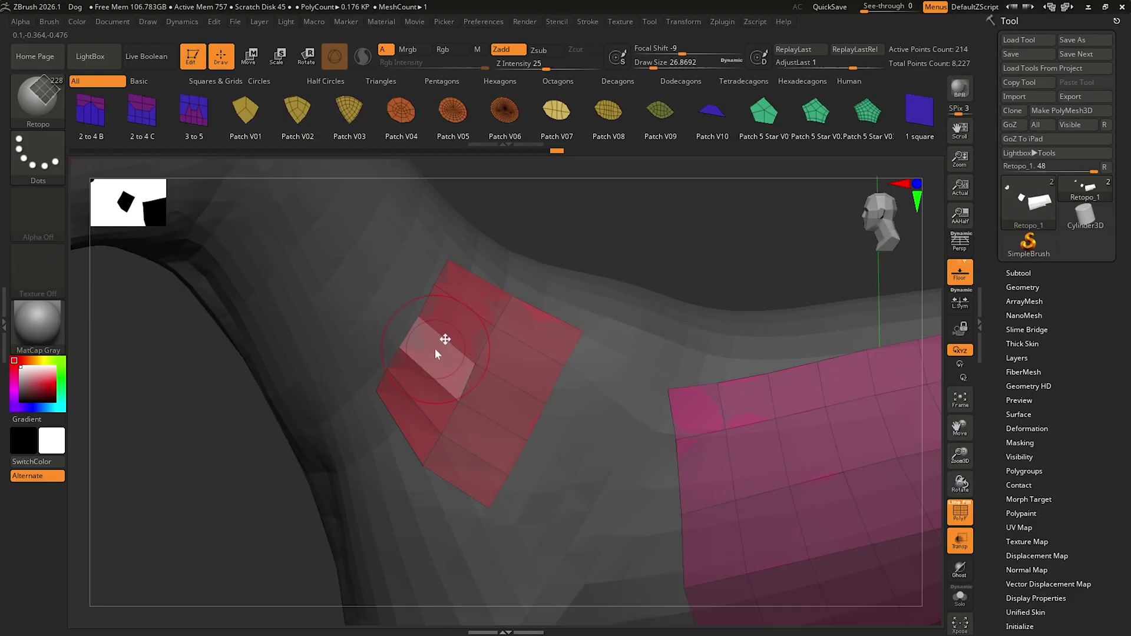
{"action": "key", "text": "s"}
{"action": "left_click_drag", "start_coordinate": [435, 348], "coordinate": [455, 353]}
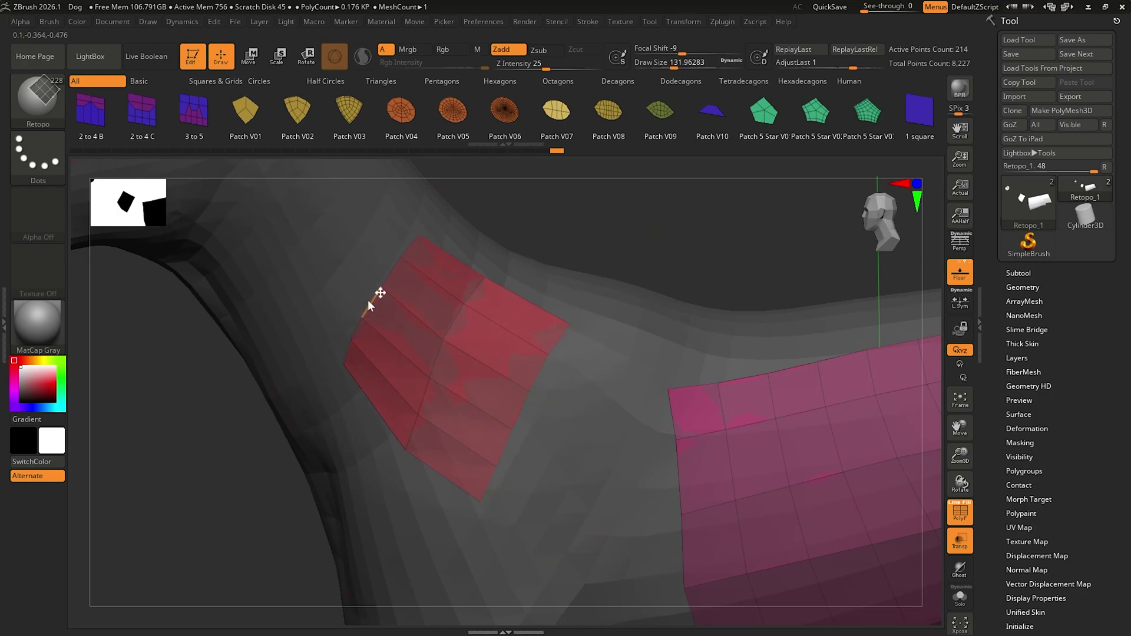
{"action": "mouse_move", "coordinate": [368, 302]}
{"action": "left_mouse_down"}
{"action": "mouse_move", "coordinate": [338, 263]}
{"action": "mouse_move", "coordinate": [404, 332]}
{"action": "mouse_move", "coordinate": [435, 341]}
{"action": "mouse_move", "coordinate": [348, 250]}
{"action": "mouse_move", "coordinate": [424, 333]}
{"action": "left_mouse_up"}
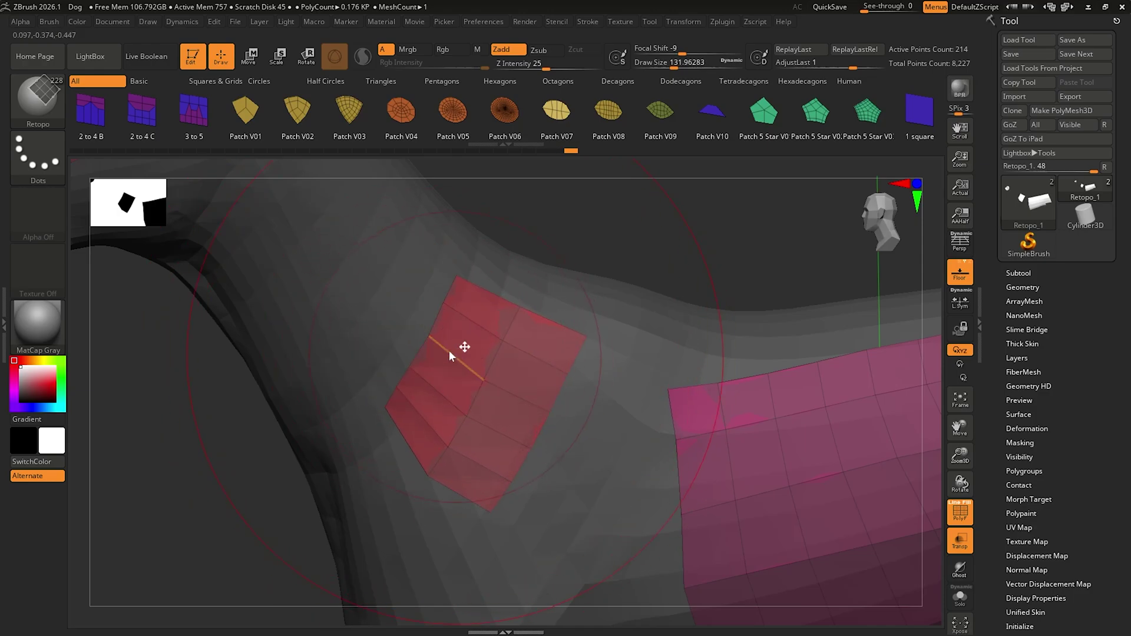
Set Focal Shift to -100 and the draw size to about 87, and move the whole patch up the dog's neck
{"action": "key", "text": "bracketleft"}
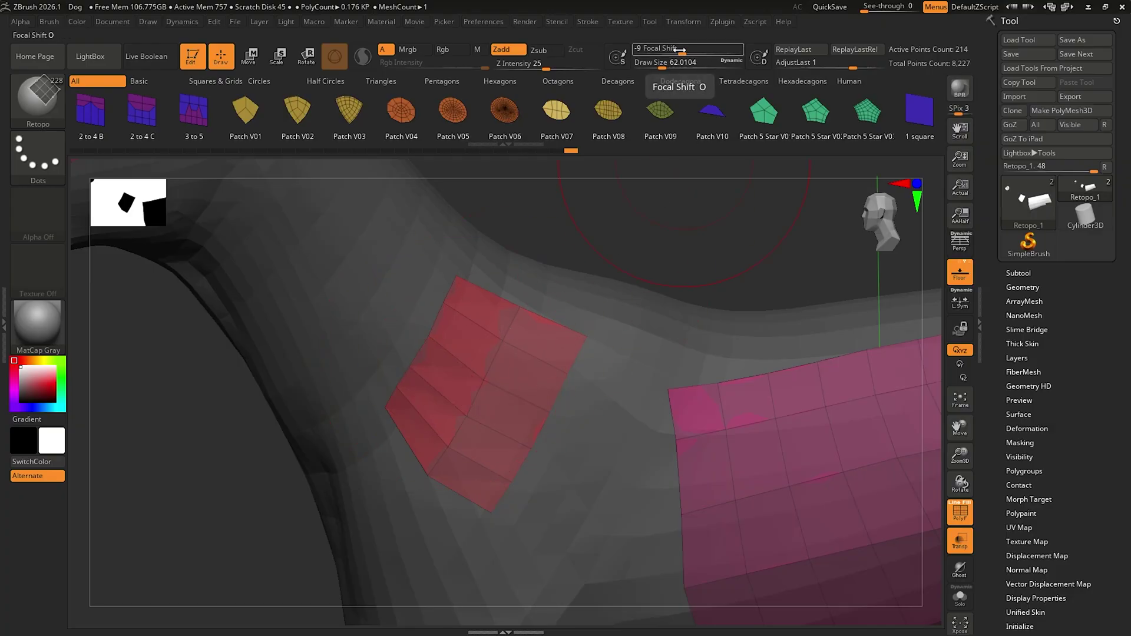
{"action": "left_click_drag", "start_coordinate": [679, 50], "coordinate": [668, 55]}
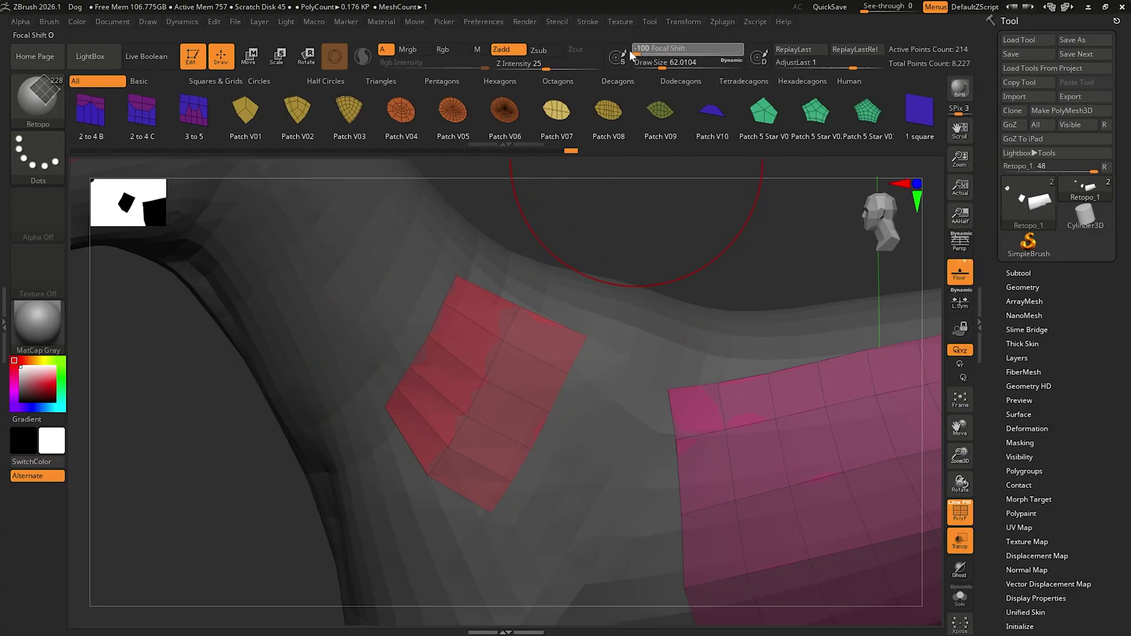
{"action": "key", "text": "s"}
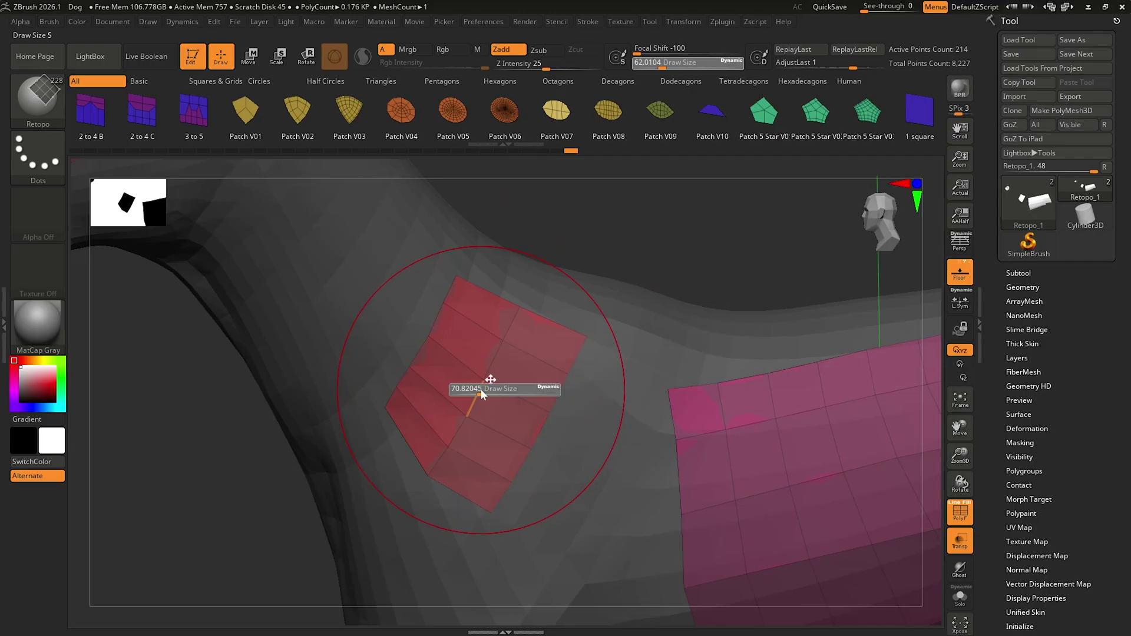
{"action": "left_click", "coordinate": [483, 389]}
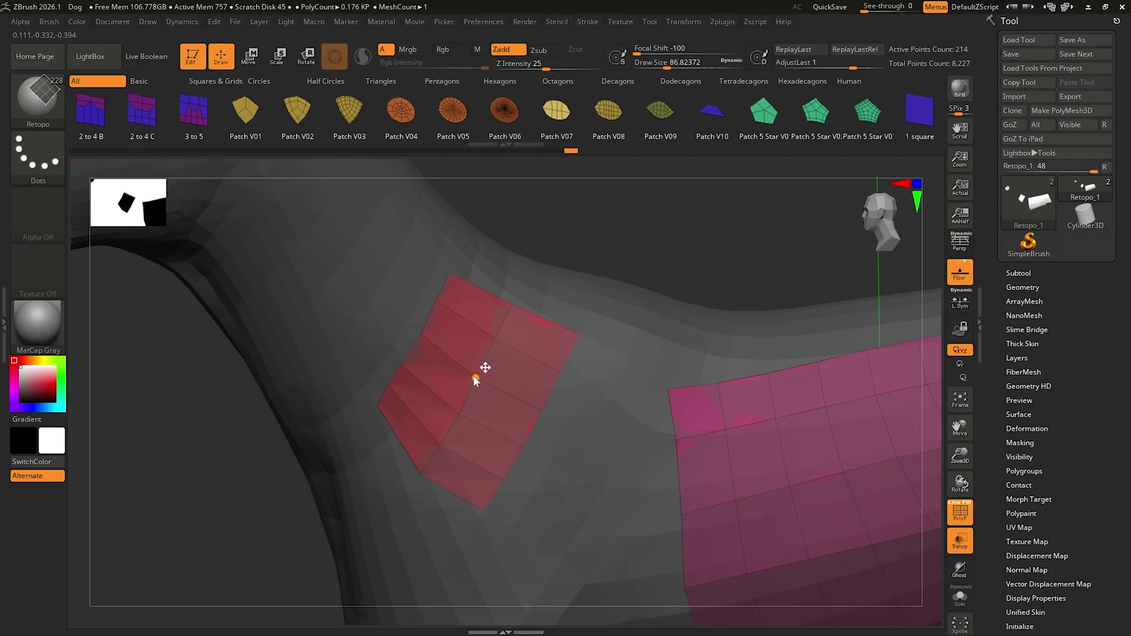
{"action": "mouse_move", "coordinate": [476, 380]}
{"action": "left_mouse_down"}
{"action": "mouse_move", "coordinate": [368, 272]}
{"action": "mouse_move", "coordinate": [416, 289]}
{"action": "mouse_move", "coordinate": [390, 250]}
{"action": "mouse_move", "coordinate": [423, 289]}
{"action": "mouse_move", "coordinate": [415, 297]}
{"action": "mouse_move", "coordinate": [417, 282]}
{"action": "mouse_move", "coordinate": [389, 262]}
{"action": "left_mouse_up"}
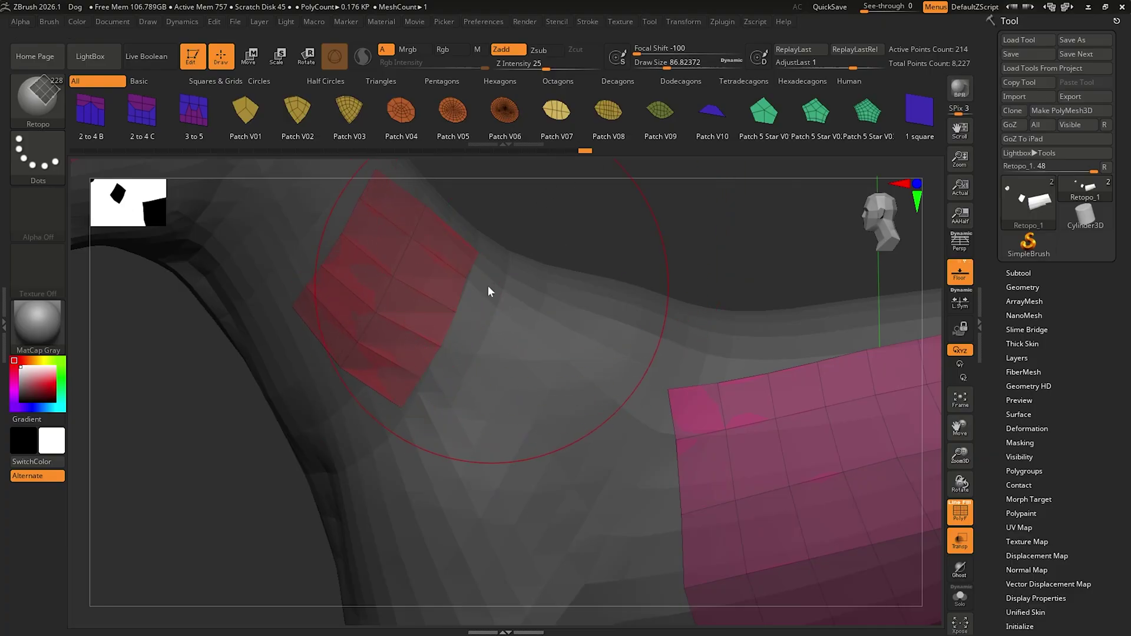
{"action": "left_click_drag", "start_coordinate": [343, 233], "coordinate": [344, 233]}
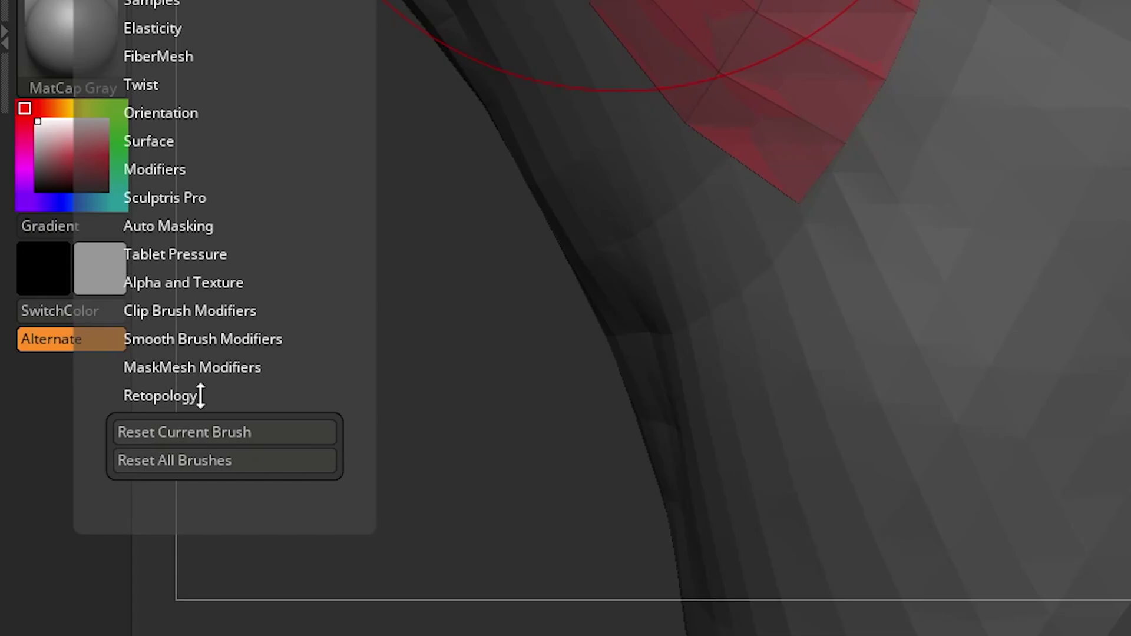
Turn off Move by Draw Size in the brush's Retopology settings and move individual parts of the neck patch with different draw sizes
{"action": "left_click", "coordinate": [198, 396]}
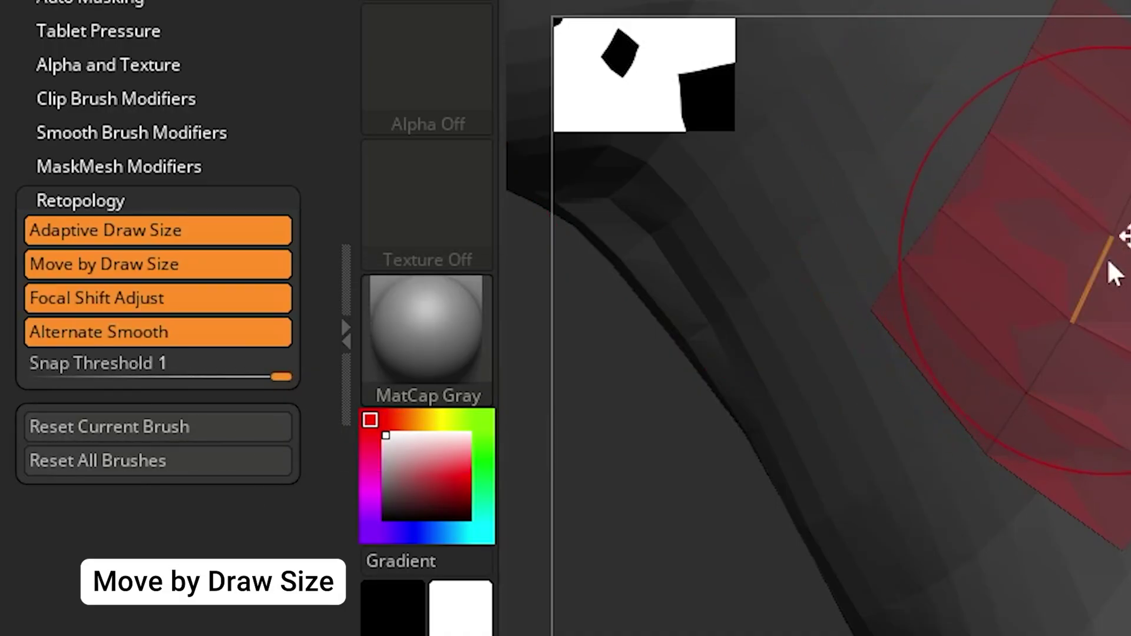
{"action": "key", "text": "s"}
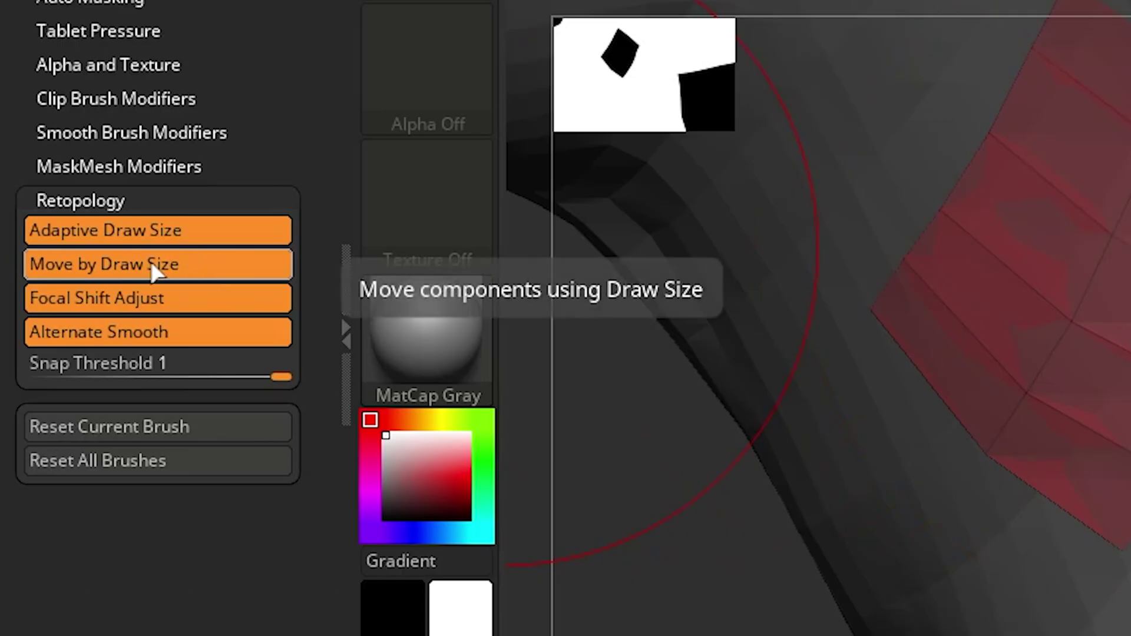
{"action": "left_click", "coordinate": [180, 272]}
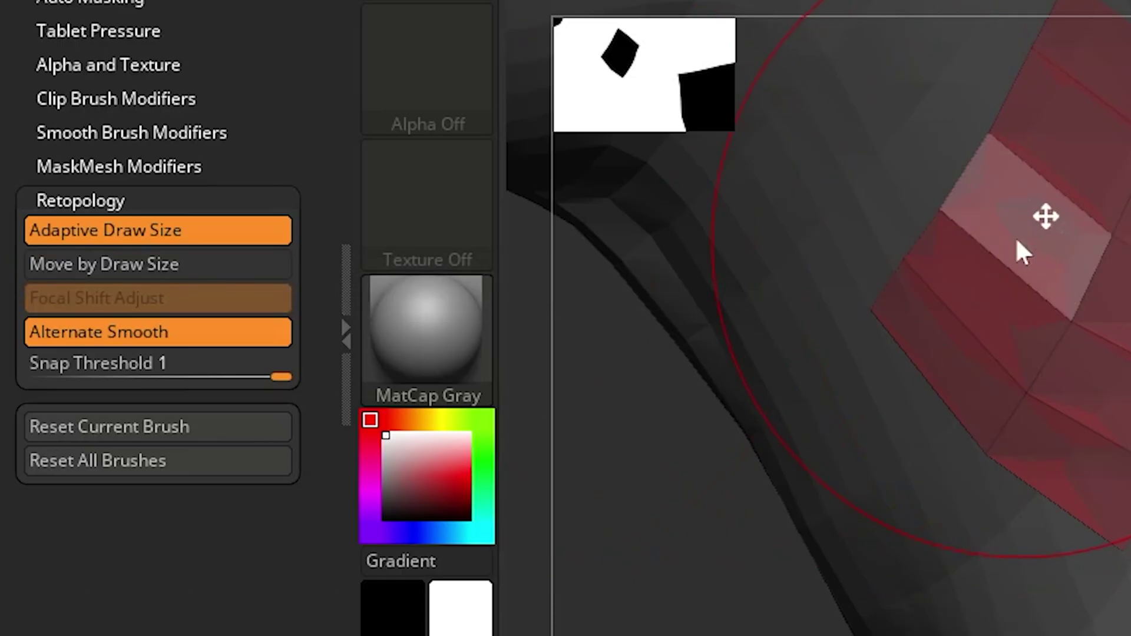
{"action": "left_click_drag", "start_coordinate": [959, 196], "coordinate": [1023, 245]}
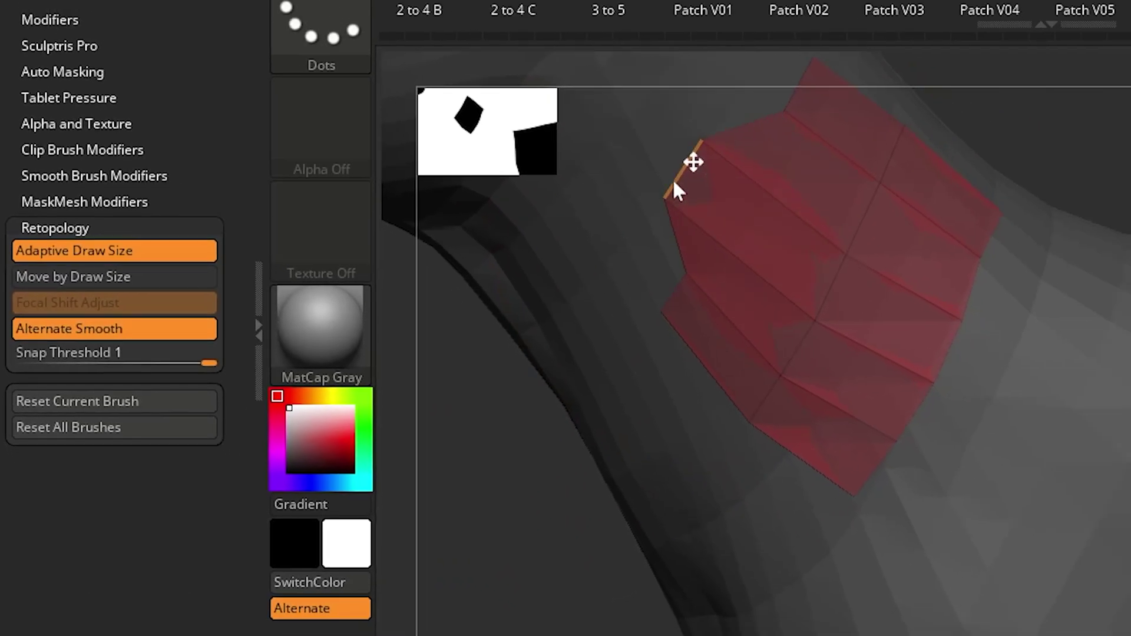
{"action": "key", "text": "s"}
{"action": "mouse_move", "coordinate": [765, 237]}
{"action": "left_mouse_down"}
{"action": "mouse_move", "coordinate": [716, 229]}
{"action": "mouse_move", "coordinate": [787, 219]}
{"action": "left_mouse_up"}
{"action": "key", "text": "s"}
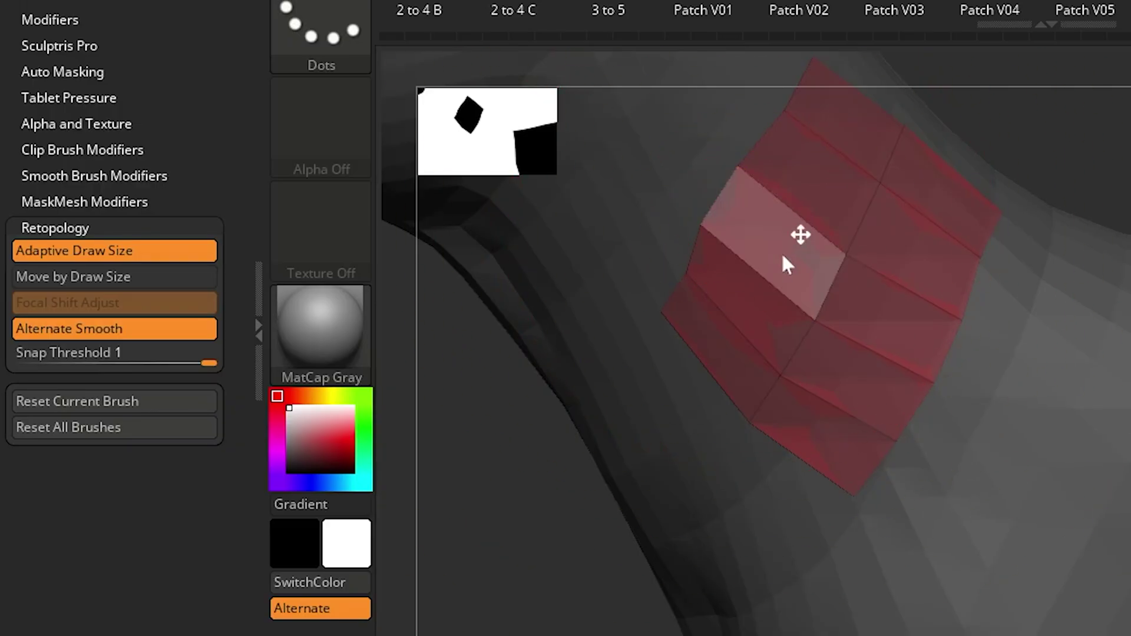
{"action": "left_click_drag", "start_coordinate": [953, 348], "coordinate": [925, 342]}
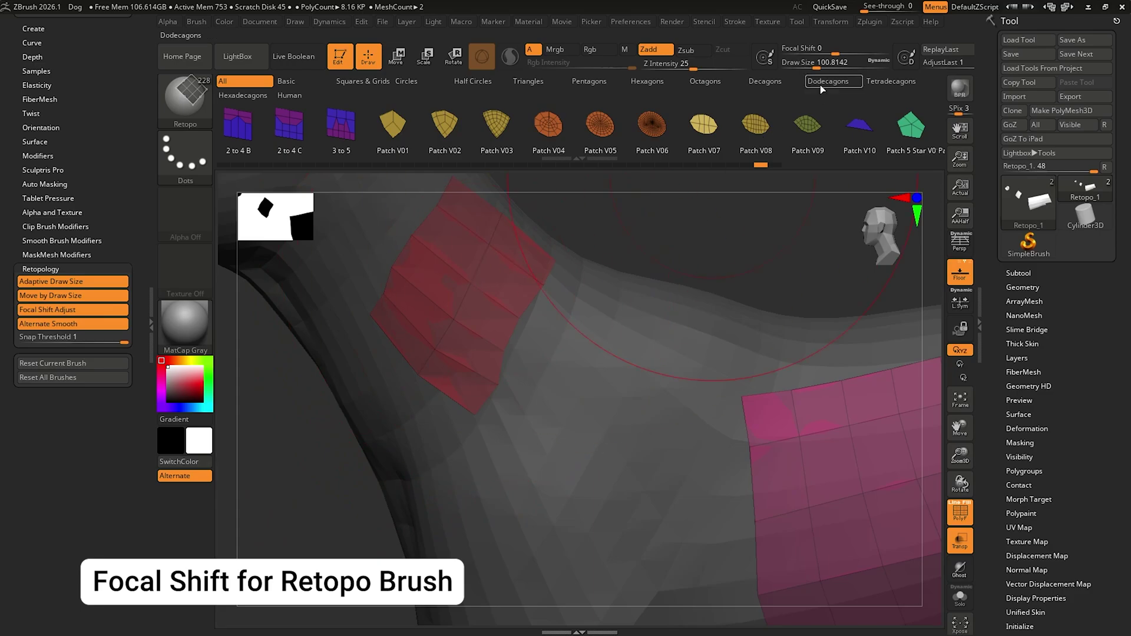
Move the neck patch with Focal Shift at 0, turn off Focal Shift Adjust, and move the patch around again for comparison
{"action": "mouse_move", "coordinate": [470, 289]}
{"action": "left_mouse_down"}
{"action": "mouse_move", "coordinate": [490, 371]}
{"action": "mouse_move", "coordinate": [570, 285]}
{"action": "mouse_move", "coordinate": [465, 316]}
{"action": "mouse_move", "coordinate": [572, 297]}
{"action": "mouse_move", "coordinate": [422, 328]}
{"action": "mouse_move", "coordinate": [504, 269]}
{"action": "mouse_move", "coordinate": [515, 320]}
{"action": "mouse_move", "coordinate": [498, 304]}
{"action": "left_mouse_up"}
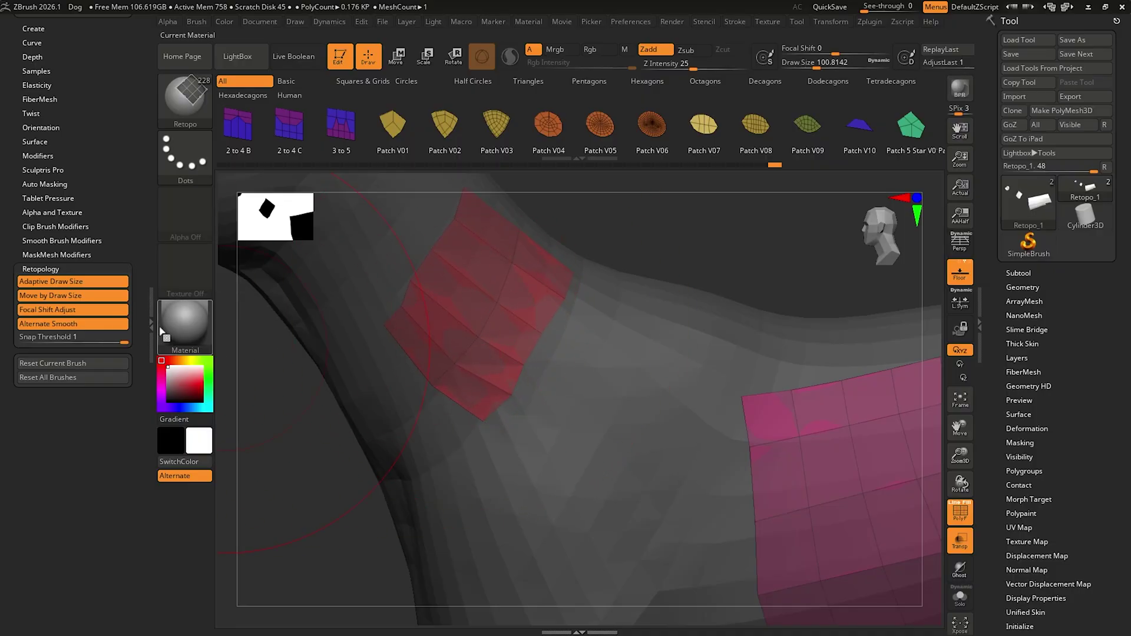
{"action": "left_click", "coordinate": [74, 310]}
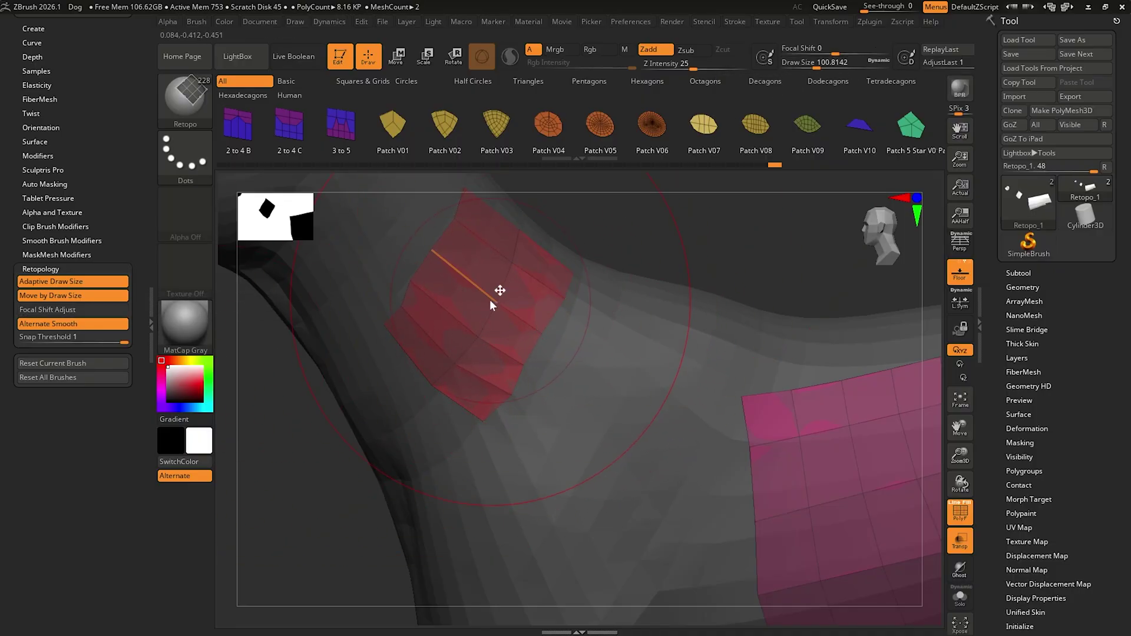
{"action": "left_click_drag", "start_coordinate": [492, 303], "coordinate": [457, 280]}
{"action": "left_click_drag", "start_coordinate": [443, 340], "coordinate": [529, 290]}
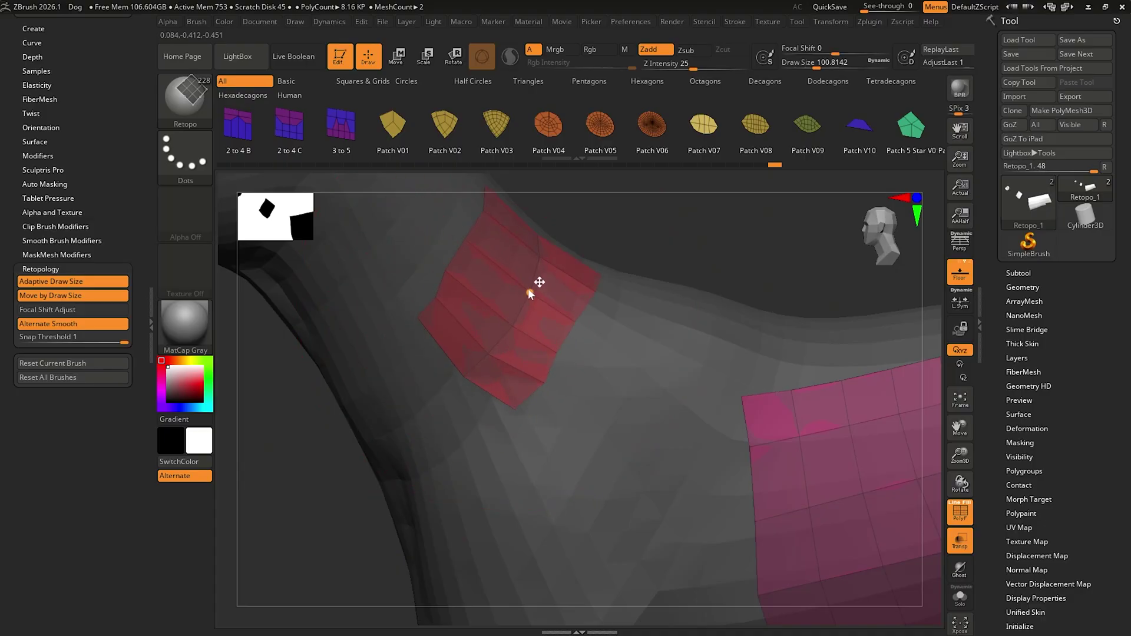
{"action": "mouse_move", "coordinate": [449, 332]}
{"action": "left_mouse_down"}
{"action": "mouse_move", "coordinate": [571, 361]}
{"action": "mouse_move", "coordinate": [563, 403]}
{"action": "mouse_move", "coordinate": [482, 295]}
{"action": "left_mouse_up"}
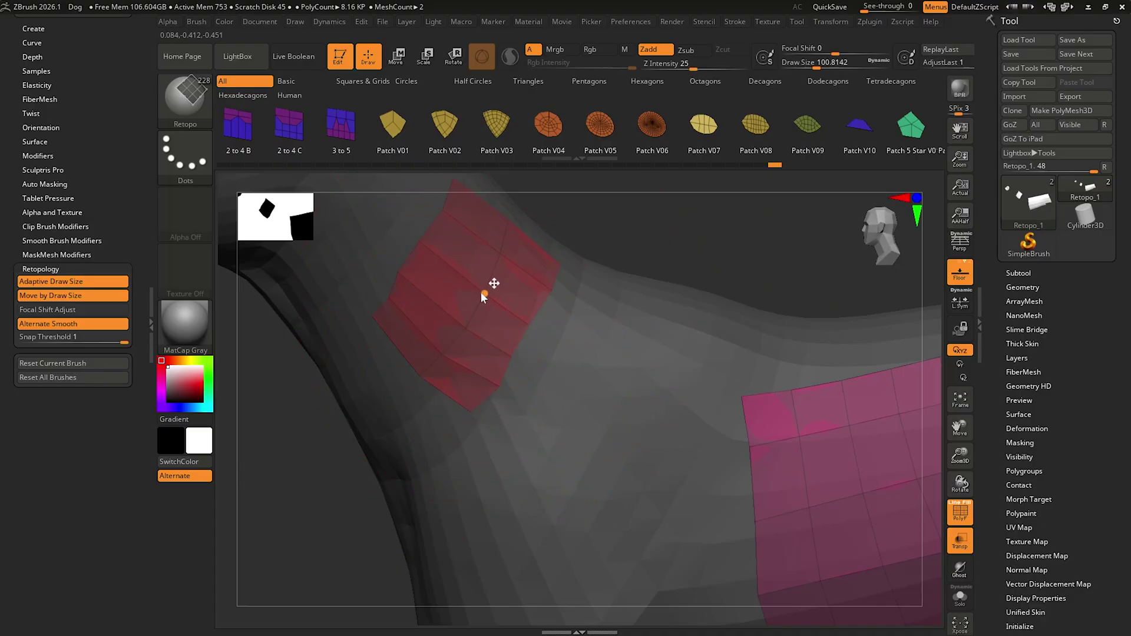
{"action": "mouse_move", "coordinate": [518, 342]}
{"action": "left_mouse_down"}
{"action": "mouse_move", "coordinate": [505, 366]}
{"action": "mouse_move", "coordinate": [472, 291]}
{"action": "left_mouse_up"}
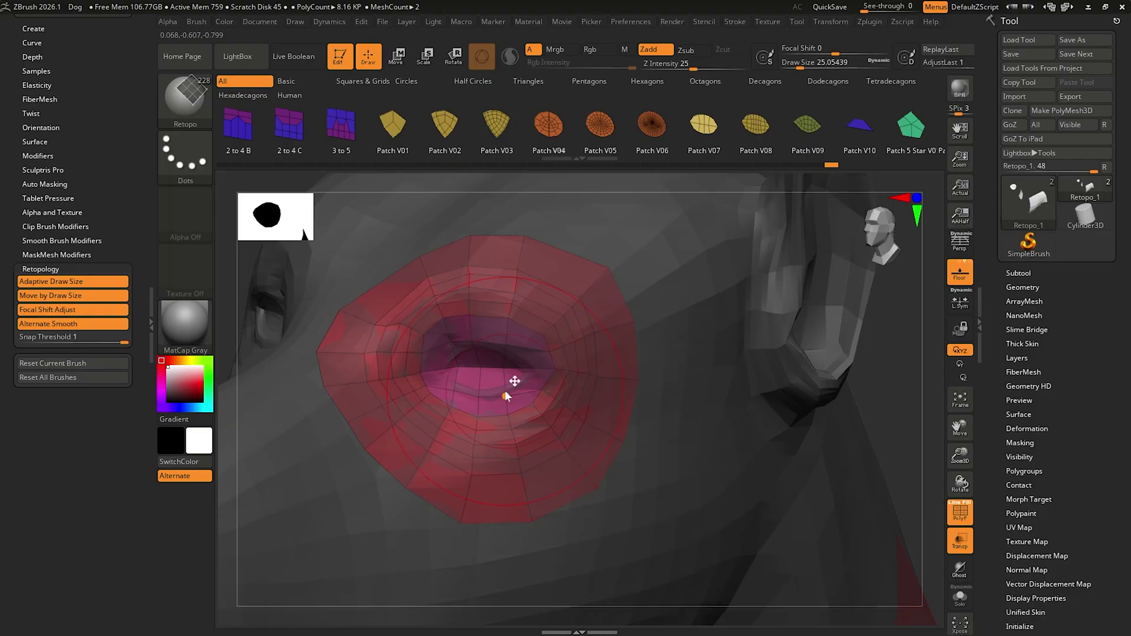
Smooth the quad rings around the dog's eye with the Smooth Retopo brush, drawing the topology in toward the eye opening
{"action": "key", "text": "shift"}
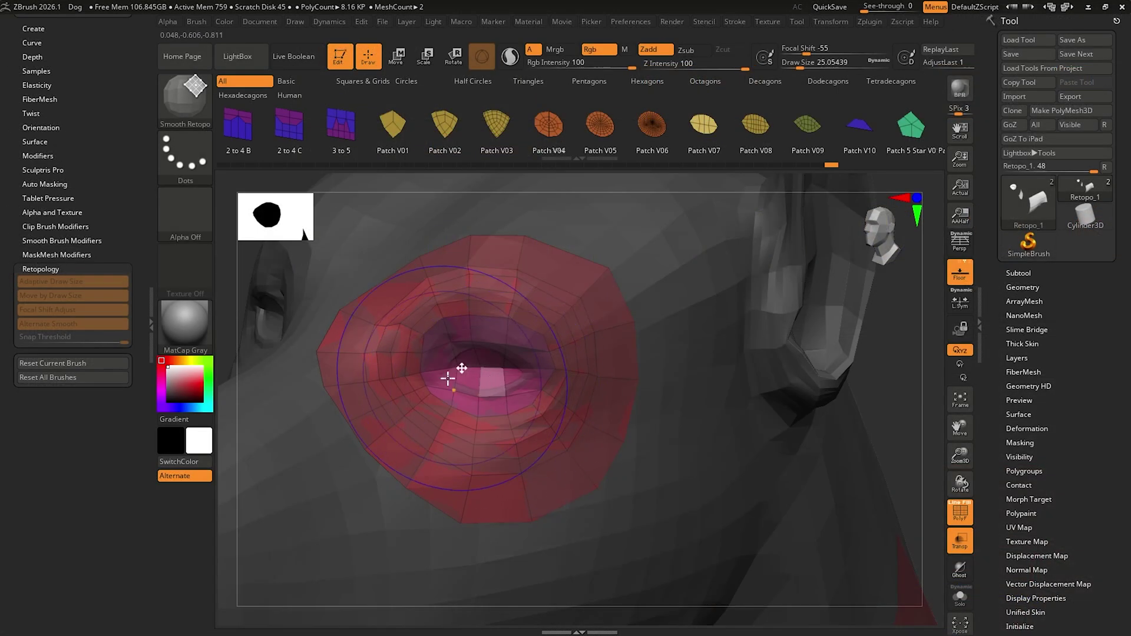
{"action": "mouse_move", "coordinate": [465, 367]}
{"action": "left_mouse_down"}
{"action": "mouse_move", "coordinate": [495, 384]}
{"action": "mouse_move", "coordinate": [479, 366]}
{"action": "mouse_move", "coordinate": [528, 359]}
{"action": "mouse_move", "coordinate": [463, 432]}
{"action": "left_mouse_up"}
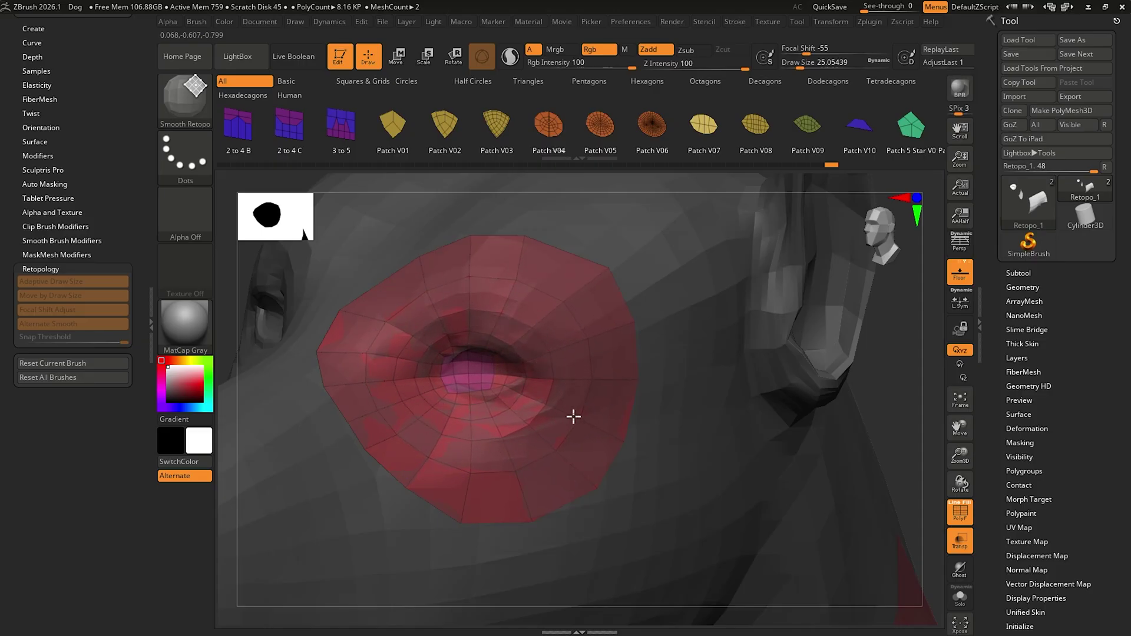
{"action": "left_click_drag", "start_coordinate": [445, 450], "coordinate": [470, 356], "text": "shift"}
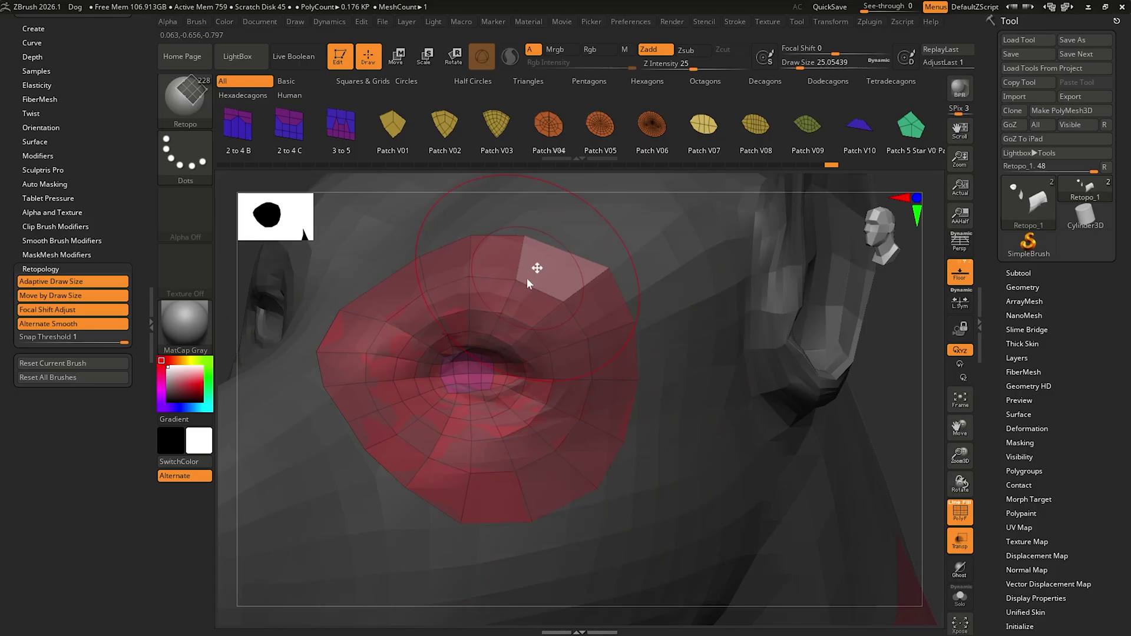
Smooth the quad rings around the dog's eye at Z Intensity 100 with the Smooth Retopo brush, and undo that smoothing
{"action": "key", "text": "shift"}
{"action": "left_click_drag", "start_coordinate": [518, 336], "coordinate": [490, 323], "text": "shift"}
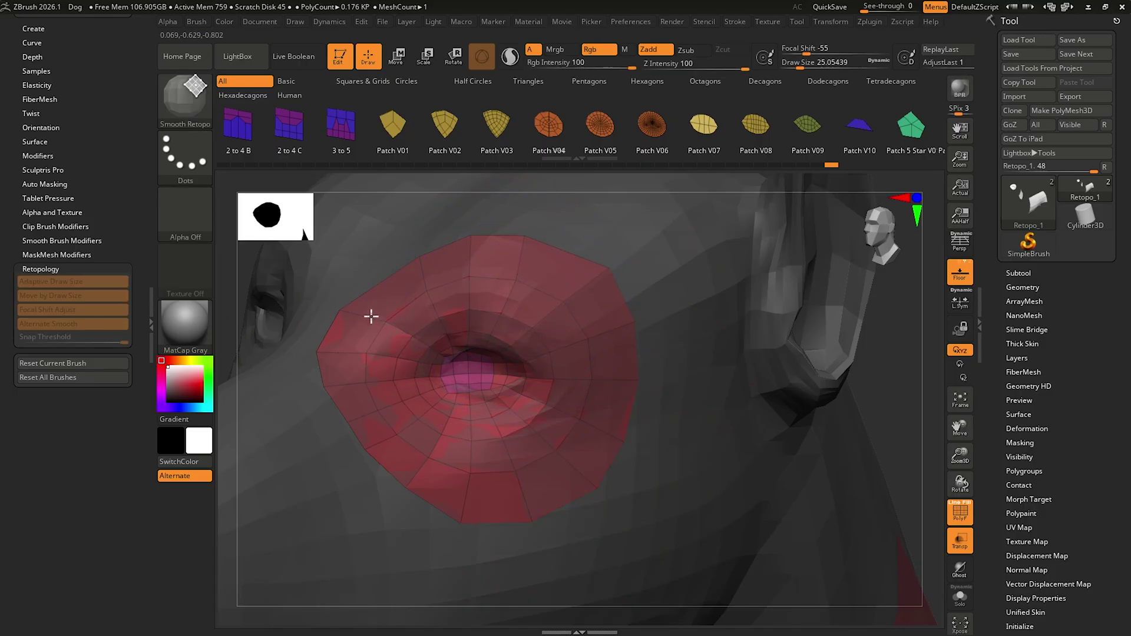
{"action": "mouse_move", "coordinate": [371, 317]}
{"action": "left_mouse_down", "text": "shift"}
{"action": "mouse_move", "coordinate": [338, 349]}
{"action": "mouse_move", "coordinate": [384, 429]}
{"action": "mouse_move", "coordinate": [485, 479]}
{"action": "mouse_move", "coordinate": [587, 454]}
{"action": "mouse_move", "coordinate": [613, 331]}
{"action": "mouse_move", "coordinate": [542, 265]}
{"action": "mouse_move", "coordinate": [460, 275]}
{"action": "left_mouse_up", "text": "shift"}
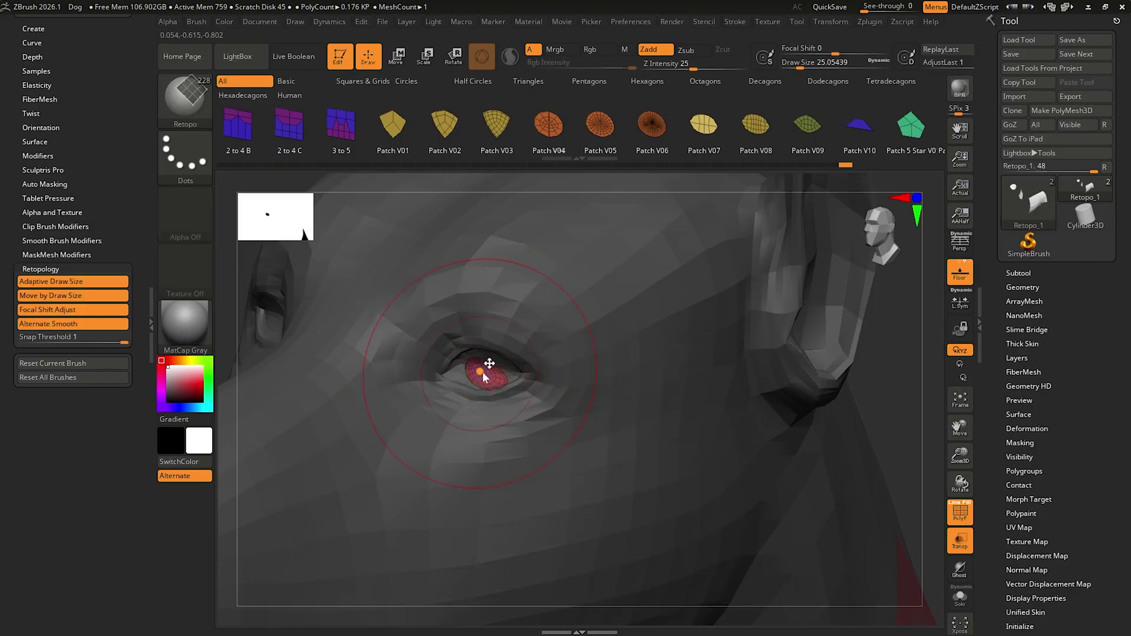
{"action": "key", "text": "ctrl+z"}
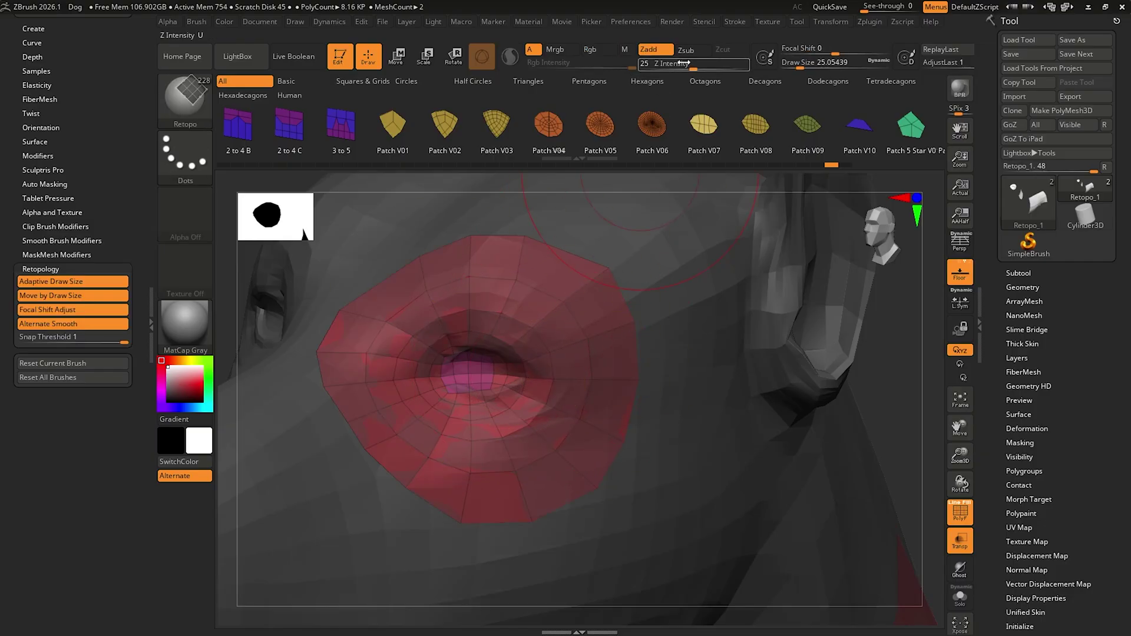
Set the Smooth Retopo brush's Z Intensity to 14 and gently smooth the eye patch, including its outer corner near the muzzle
{"action": "left_click_drag", "start_coordinate": [699, 66], "coordinate": [681, 66]}
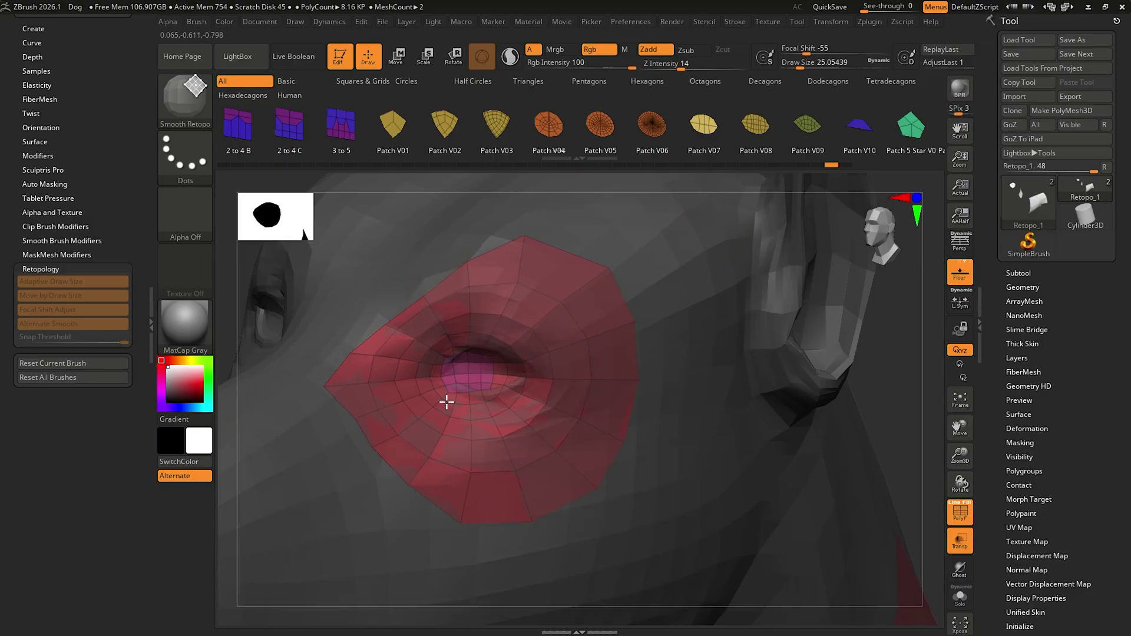
{"action": "mouse_move", "coordinate": [446, 403]}
{"action": "left_mouse_down", "text": "shift"}
{"action": "mouse_move", "coordinate": [581, 374]}
{"action": "mouse_move", "coordinate": [495, 295]}
{"action": "left_mouse_up", "text": "shift"}
{"action": "left_click_drag", "start_coordinate": [345, 389], "coordinate": [383, 400], "text": "shift"}
{"action": "mouse_move", "coordinate": [539, 398]}
{"action": "right_mouse_down"}
{"action": "mouse_move", "coordinate": [515, 358]}
{"action": "mouse_move", "coordinate": [539, 363]}
{"action": "mouse_move", "coordinate": [545, 379]}
{"action": "mouse_move", "coordinate": [517, 373]}
{"action": "right_mouse_up"}
{"action": "key", "text": "shift"}
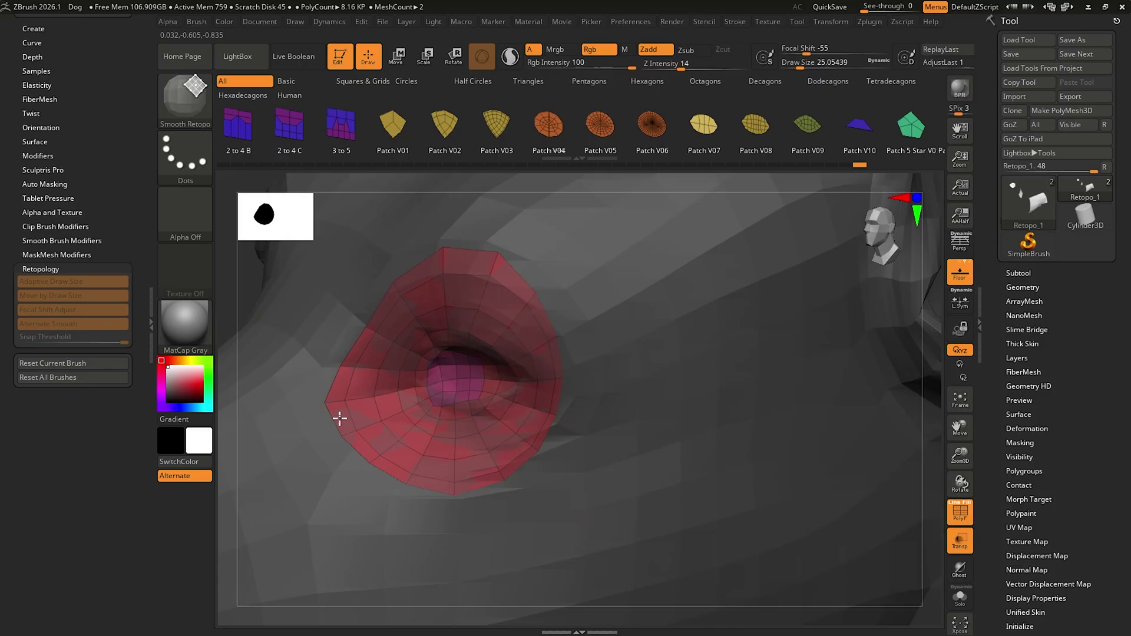
{"action": "right_click_drag", "start_coordinate": [340, 418], "coordinate": [483, 353]}
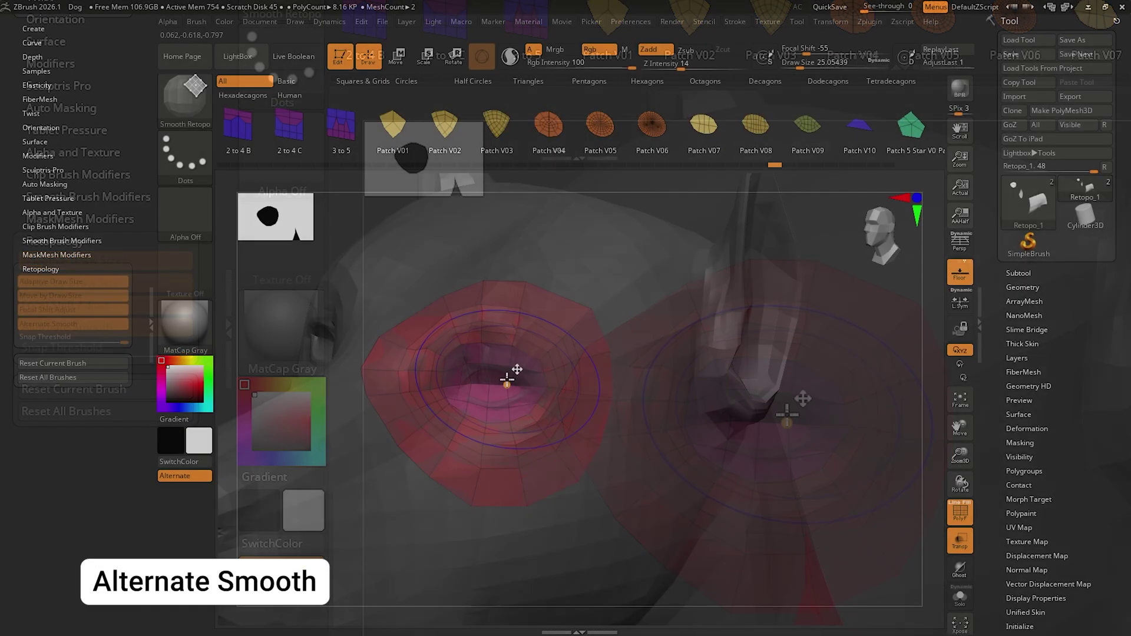
Smooth the eye patch with the Smooth Retopo brush and turn on Alternate Smooth in the Retopo brush's Retopology settings
{"action": "mouse_move", "coordinate": [503, 404]}
{"action": "left_mouse_down", "text": "shift"}
{"action": "mouse_move", "coordinate": [514, 392]}
{"action": "mouse_move", "coordinate": [505, 409]}
{"action": "mouse_move", "coordinate": [457, 414]}
{"action": "mouse_move", "coordinate": [418, 395]}
{"action": "mouse_move", "coordinate": [442, 338]}
{"action": "mouse_move", "coordinate": [528, 422]}
{"action": "mouse_move", "coordinate": [436, 429]}
{"action": "mouse_move", "coordinate": [423, 335]}
{"action": "left_mouse_up", "text": "shift"}
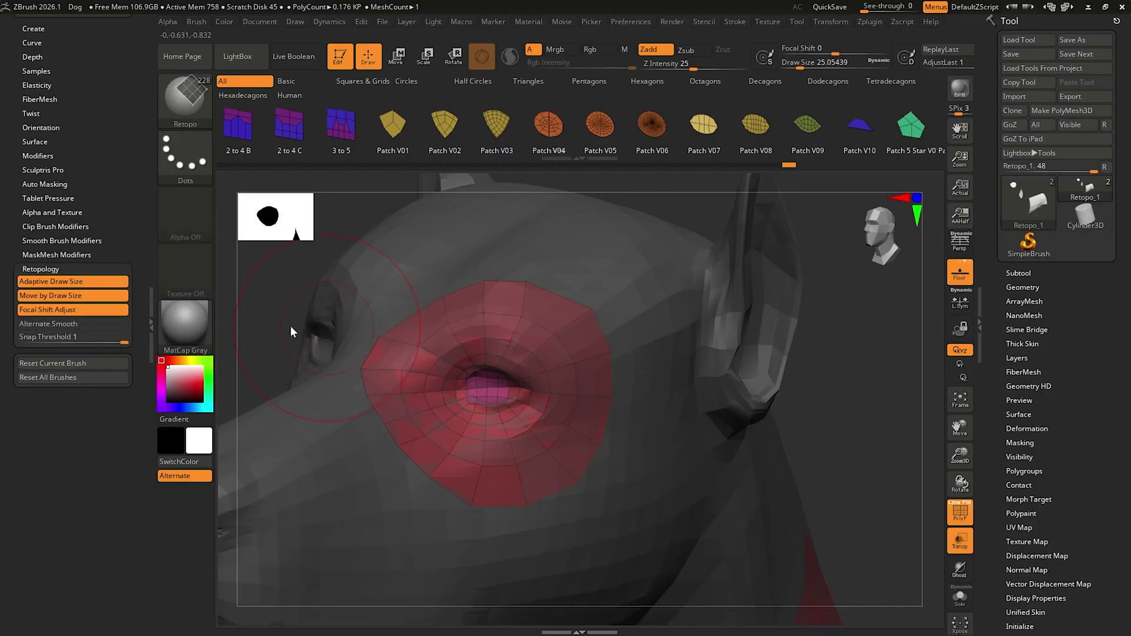
{"action": "left_click", "coordinate": [65, 324]}
{"action": "key", "text": "shift"}
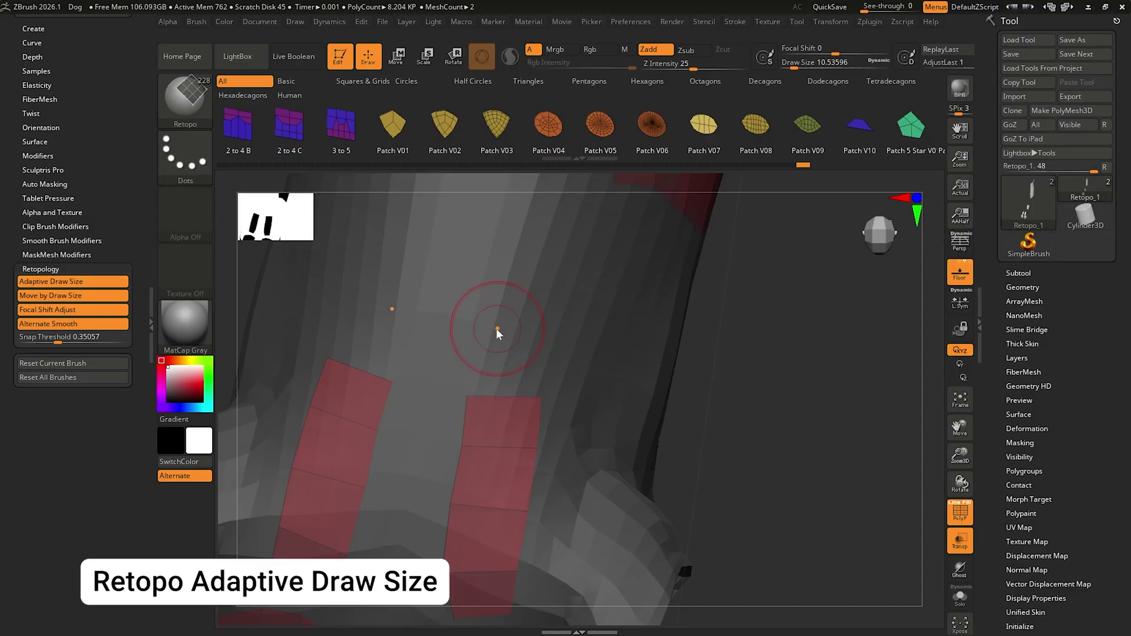
Place symmetrical retopology dots above the two quad strips and move the strips' end edges up slightly toward them
{"action": "left_click", "coordinate": [489, 332]}
{"action": "left_click", "coordinate": [553, 333]}
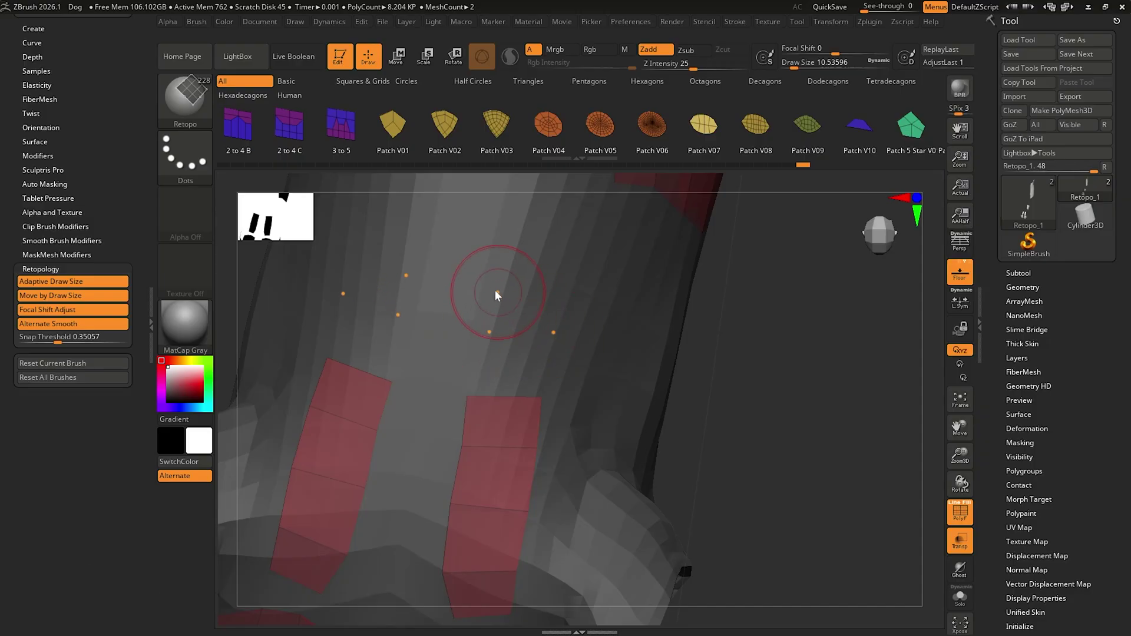
{"action": "left_click", "coordinate": [492, 288]}
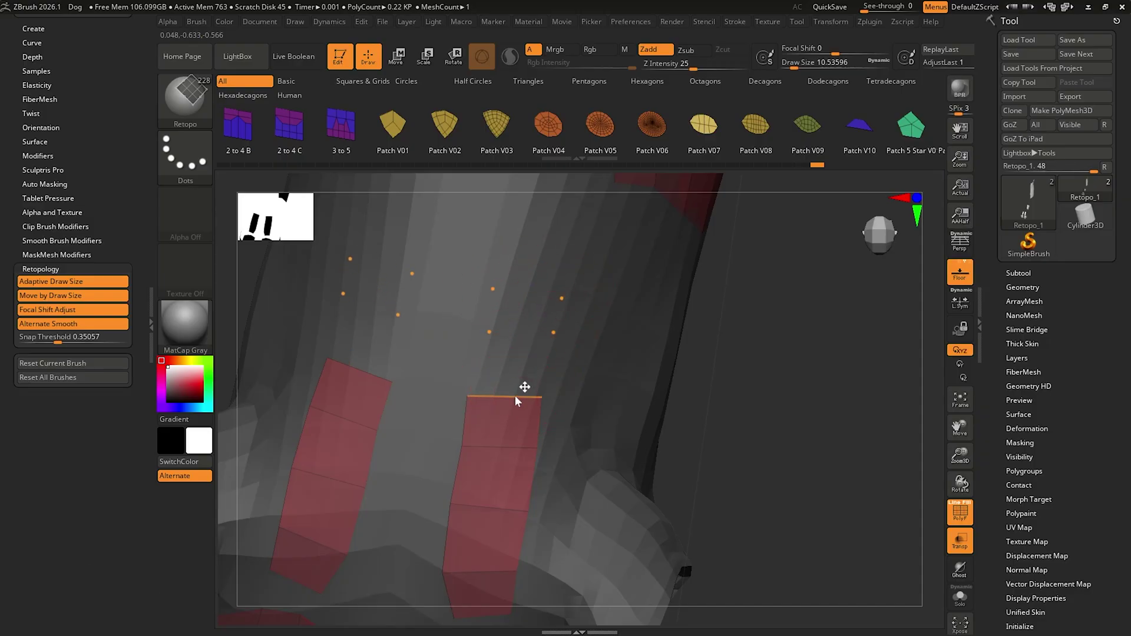
{"action": "mouse_move", "coordinate": [515, 395]}
{"action": "left_mouse_down"}
{"action": "mouse_move", "coordinate": [516, 369]}
{"action": "mouse_move", "coordinate": [523, 384]}
{"action": "left_mouse_up"}
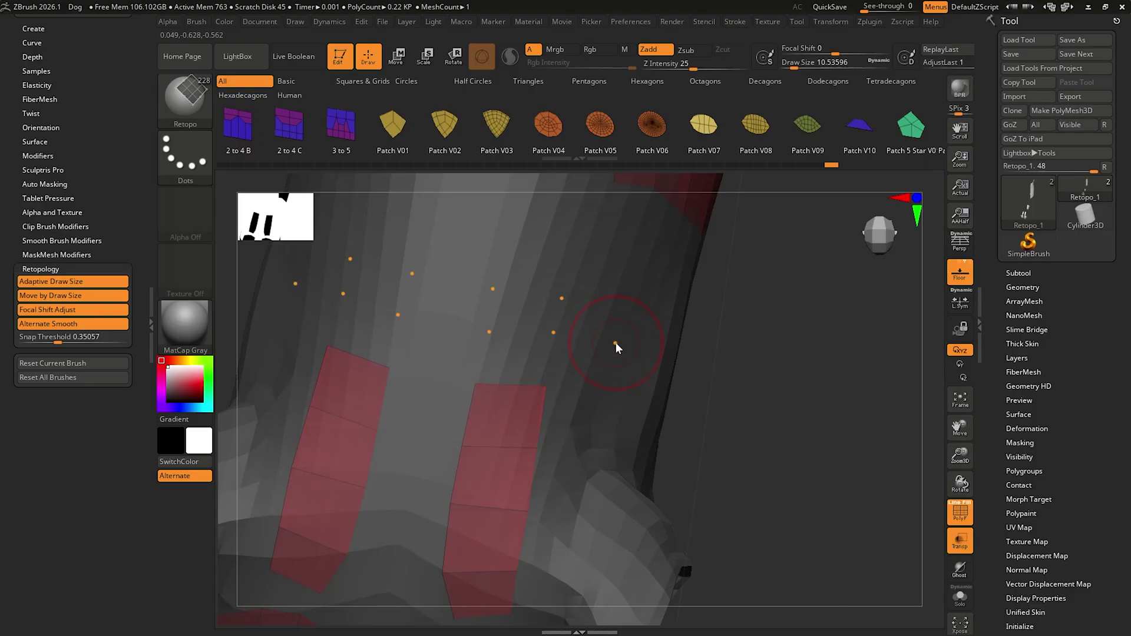
{"action": "left_click", "coordinate": [616, 343]}
Set the draw size to about 8.4 and turn off Adaptive Draw Size in the brush's Retopology settings
{"action": "key", "text": "s"}
{"action": "left_click_drag", "start_coordinate": [615, 342], "coordinate": [648, 345]}
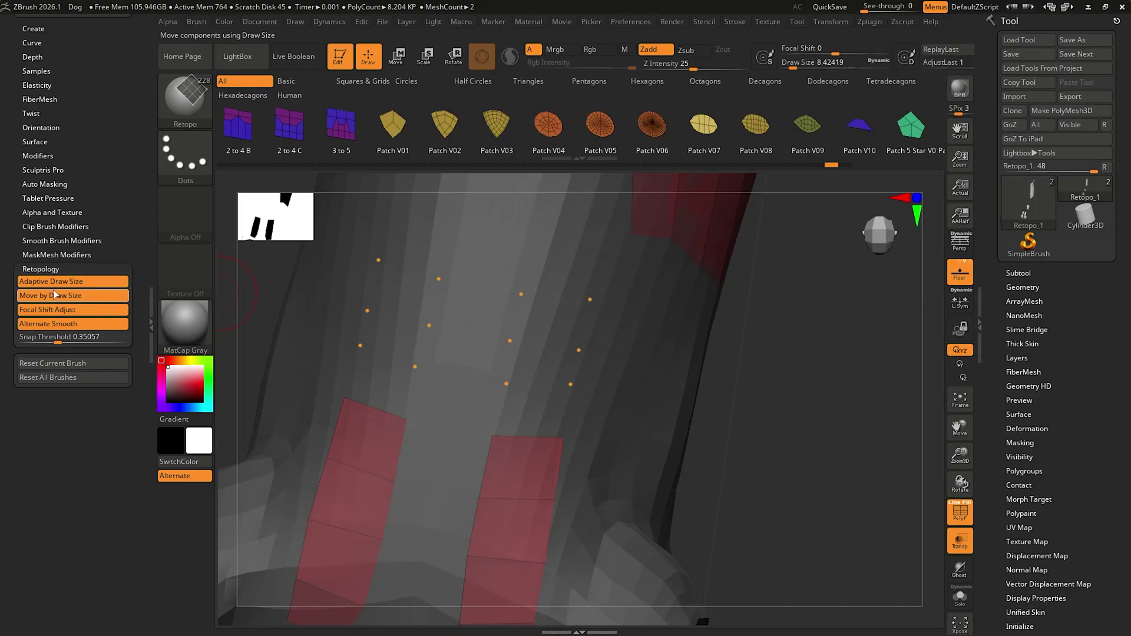
{"action": "left_click", "coordinate": [118, 282]}
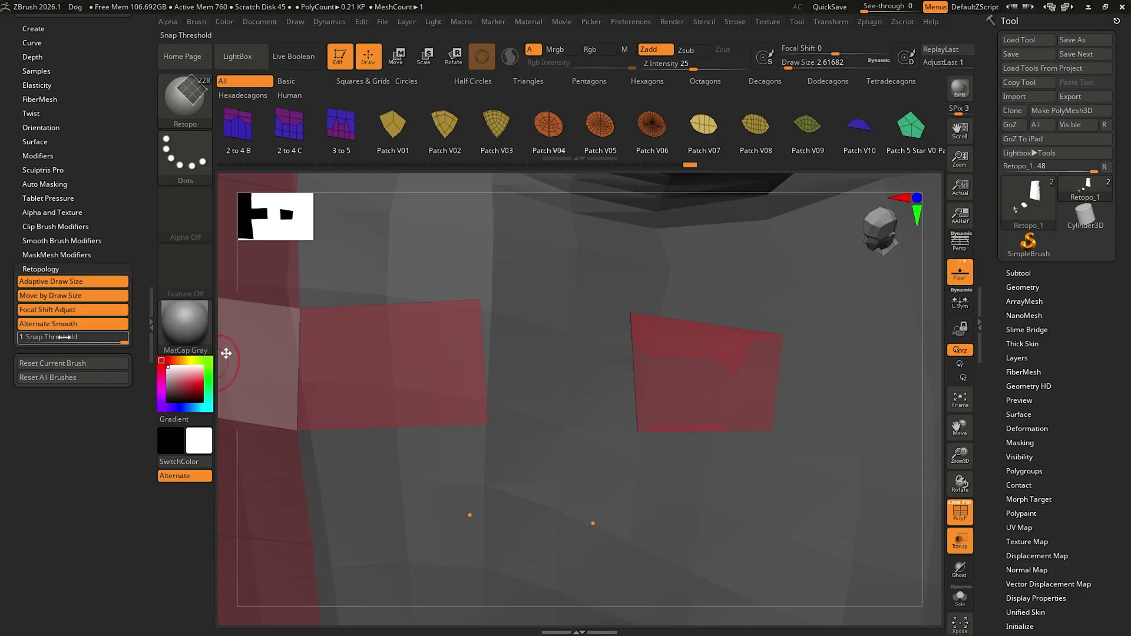
With Snap Threshold at 1, snap the quad's lower corner onto the nearest dot and extend its edge to the separate quad
{"action": "left_click_drag", "start_coordinate": [89, 340], "coordinate": [132, 341]}
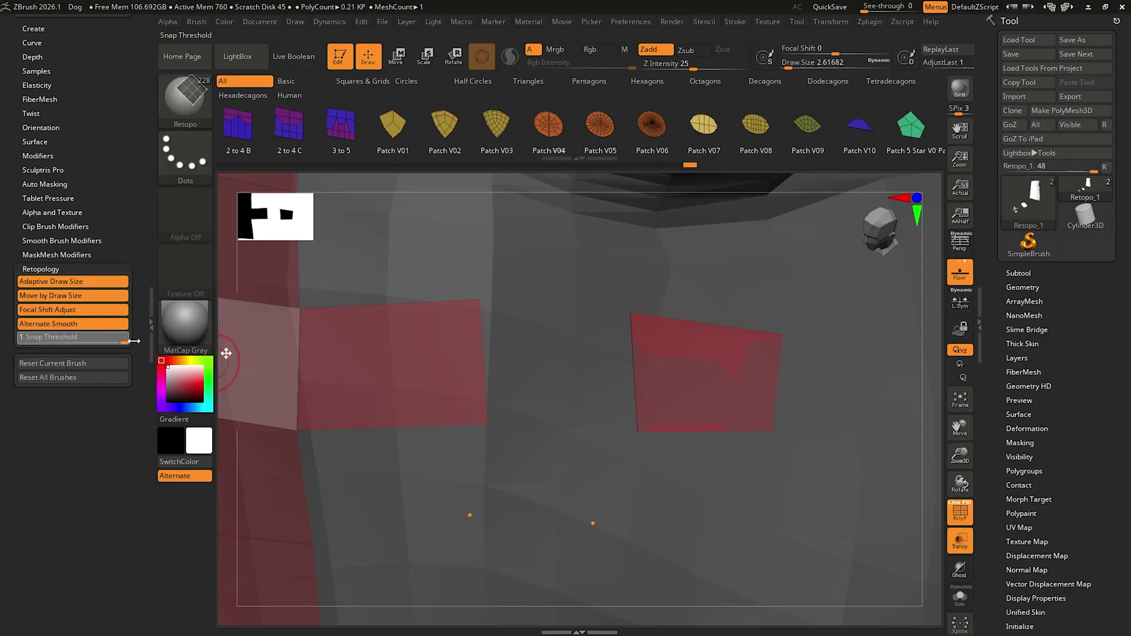
{"action": "left_click_drag", "start_coordinate": [492, 428], "coordinate": [497, 437]}
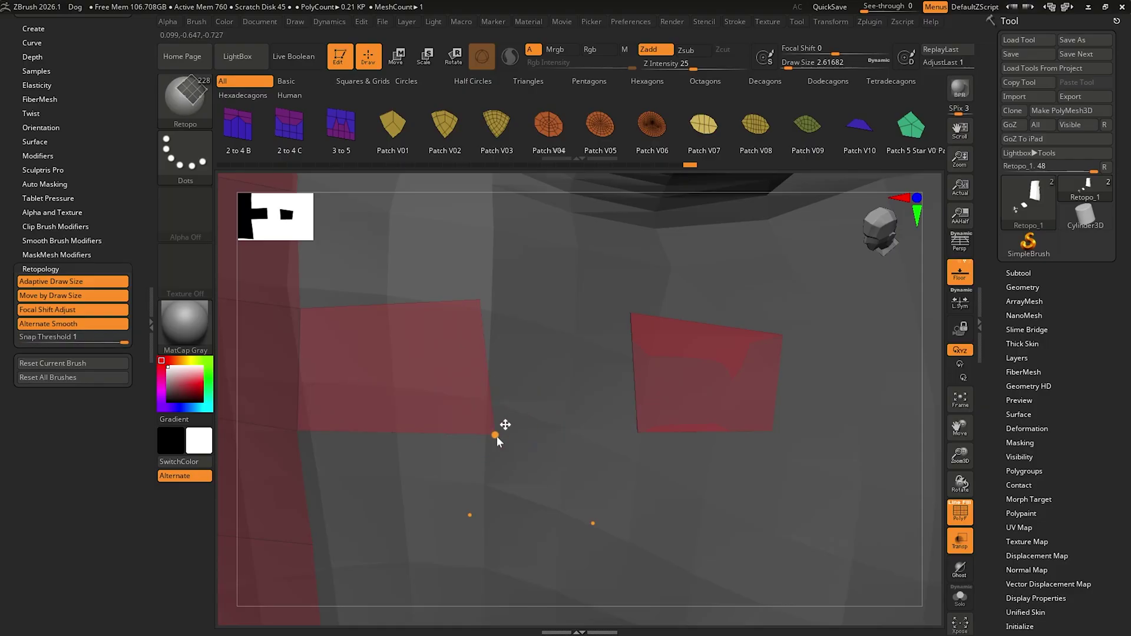
{"action": "left_click_drag", "start_coordinate": [482, 506], "coordinate": [474, 514]}
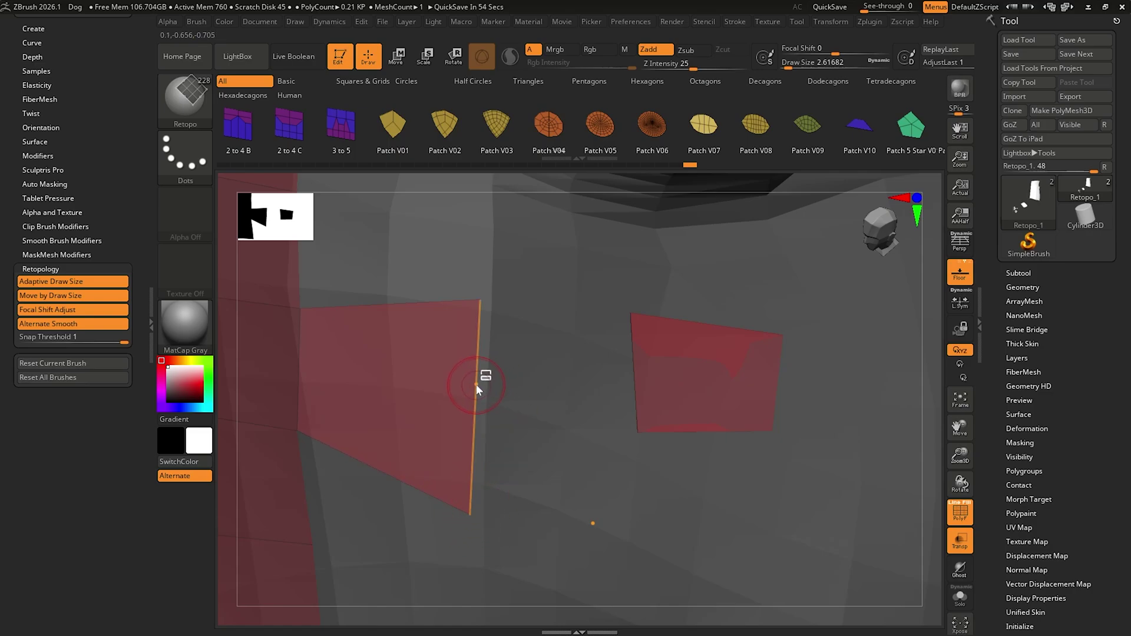
{"action": "left_click_drag", "start_coordinate": [476, 384], "coordinate": [628, 365]}
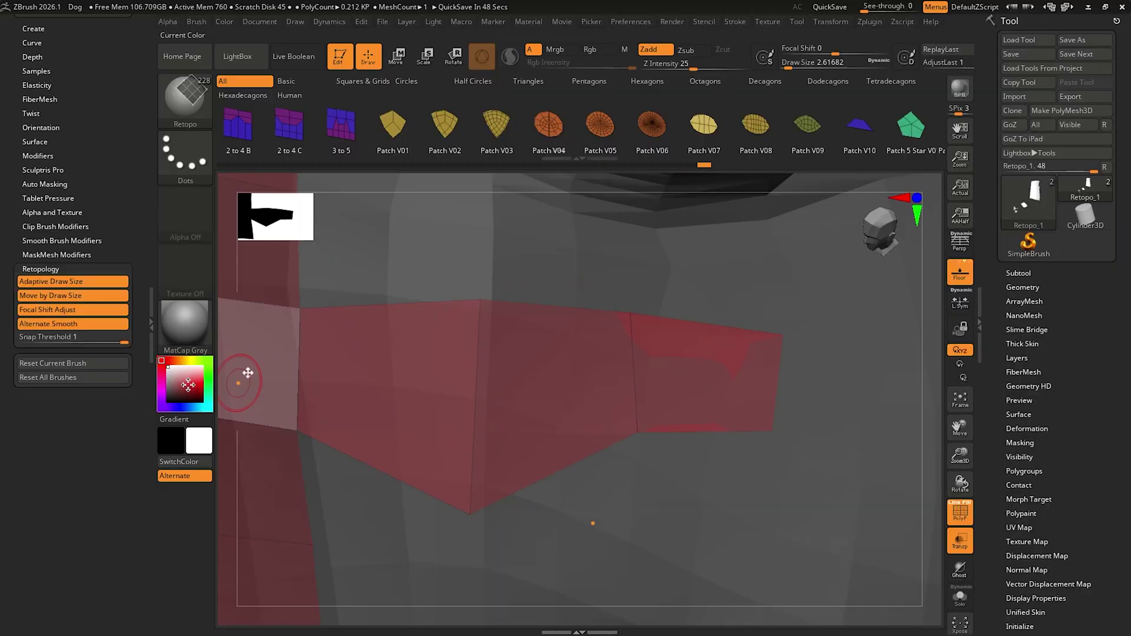
Set Snap Threshold to 0 and move the lower vertex shared by the joined quads toward the remaining dot
{"action": "left_click_drag", "start_coordinate": [129, 349], "coordinate": [18, 342]}
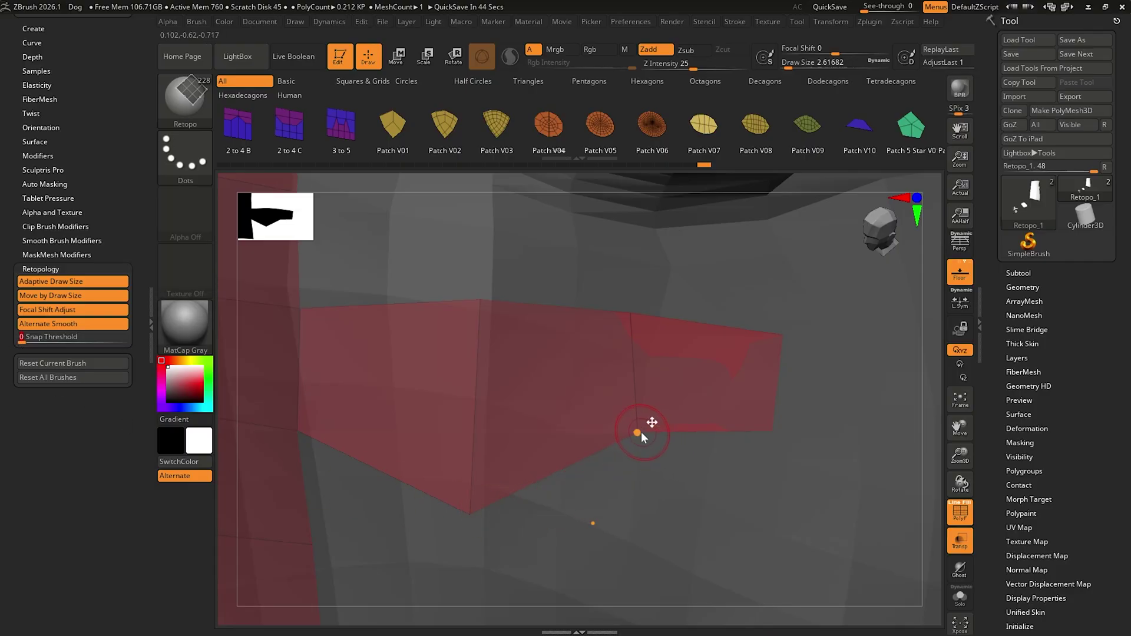
{"action": "left_click_drag", "start_coordinate": [637, 431], "coordinate": [636, 475]}
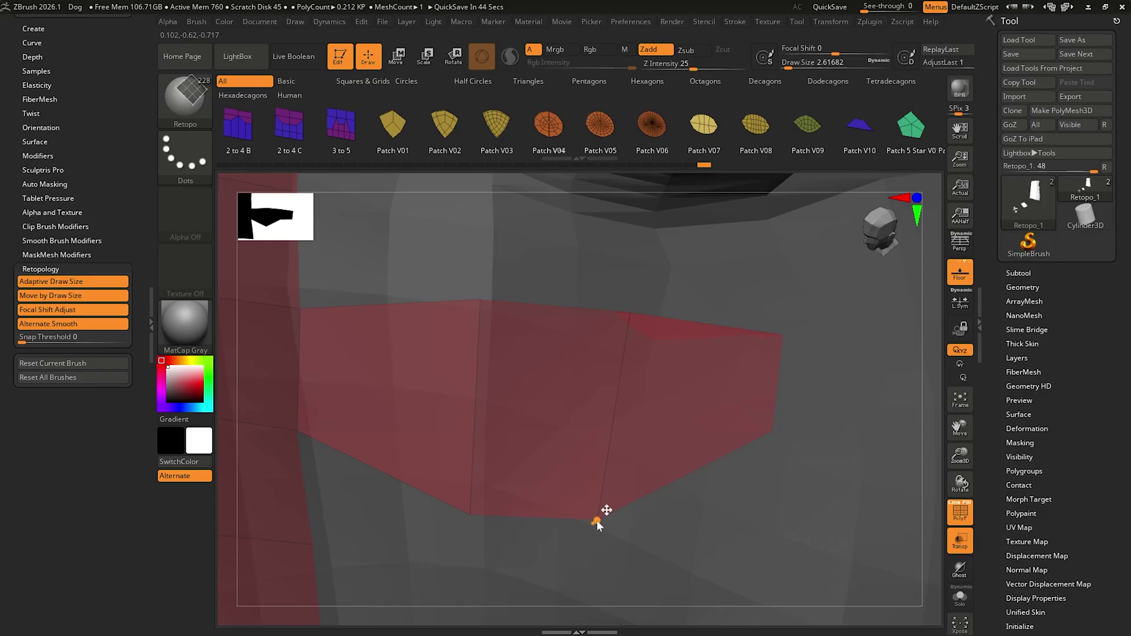
{"action": "mouse_move", "coordinate": [588, 532]}
{"action": "left_mouse_down"}
{"action": "mouse_move", "coordinate": [596, 521]}
{"action": "mouse_move", "coordinate": [593, 539]}
{"action": "left_mouse_up"}
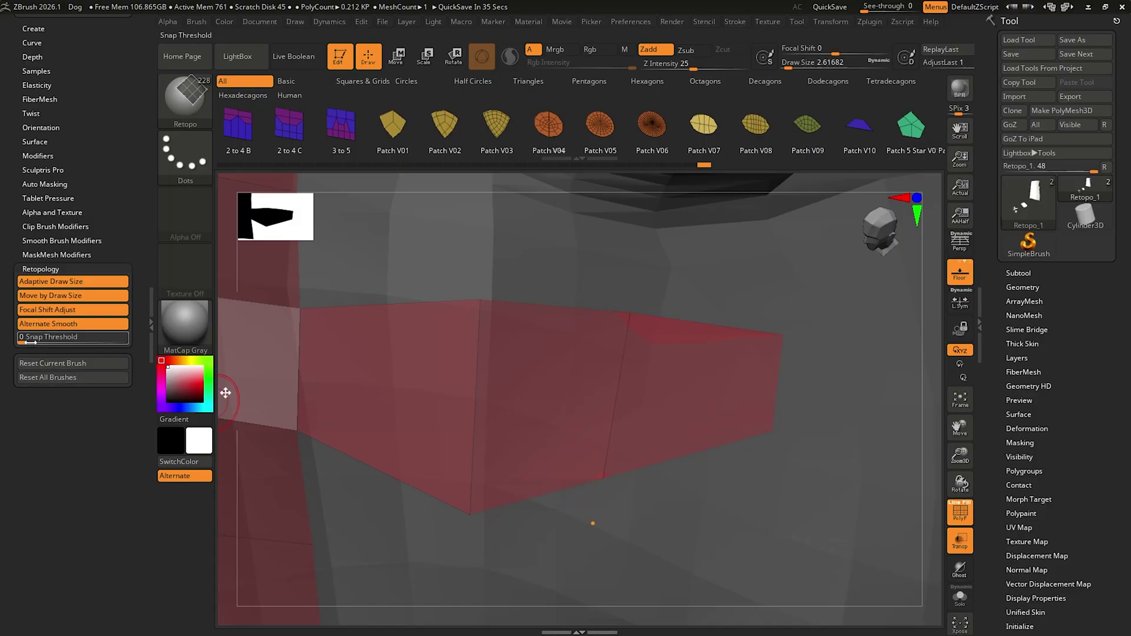
Set Snap Threshold to 0.48275 and then 0.35057, moving the strip's lower vertices toward the nearby dots to compare the snapping
{"action": "left_click_drag", "start_coordinate": [35, 341], "coordinate": [72, 342]}
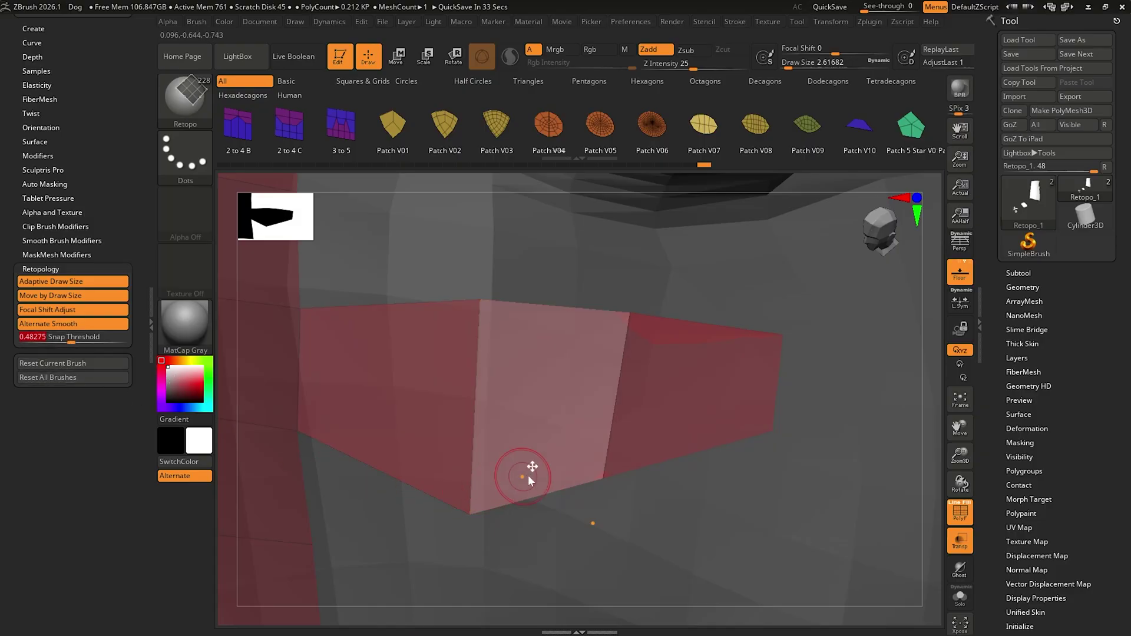
{"action": "left_click_drag", "start_coordinate": [607, 493], "coordinate": [595, 519]}
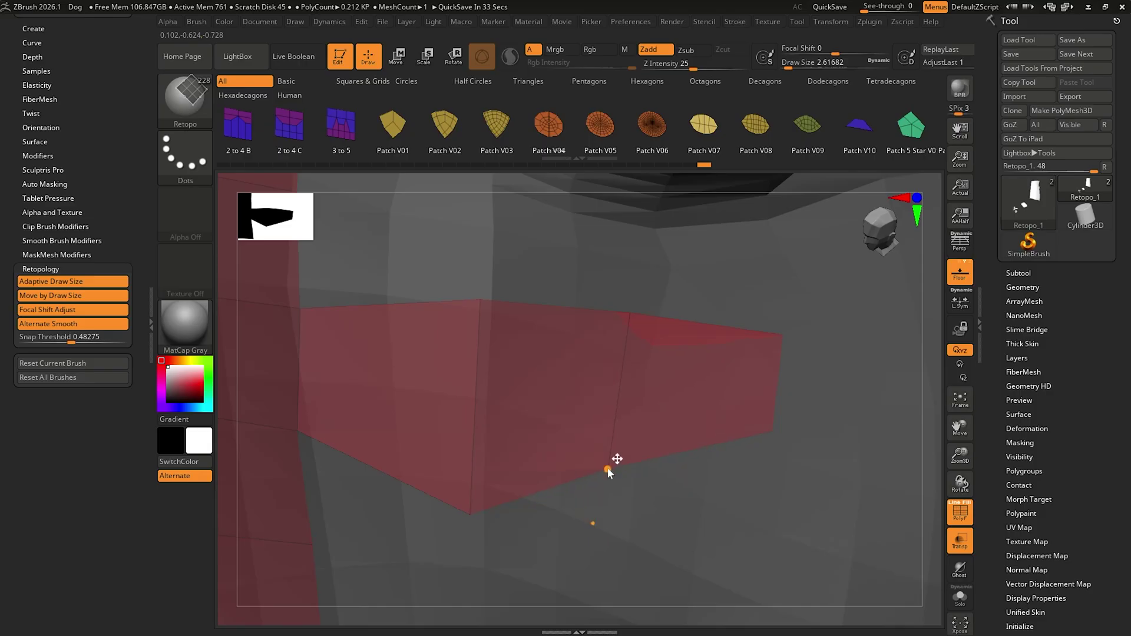
{"action": "left_click_drag", "start_coordinate": [72, 341], "coordinate": [62, 340]}
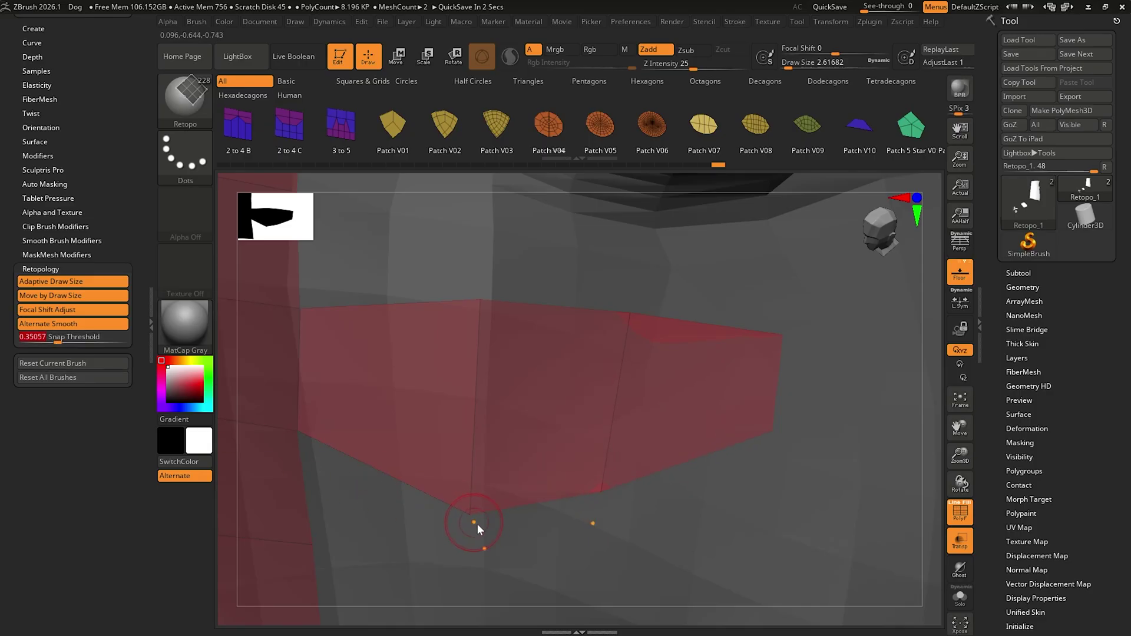
{"action": "left_click_drag", "start_coordinate": [478, 505], "coordinate": [490, 538]}
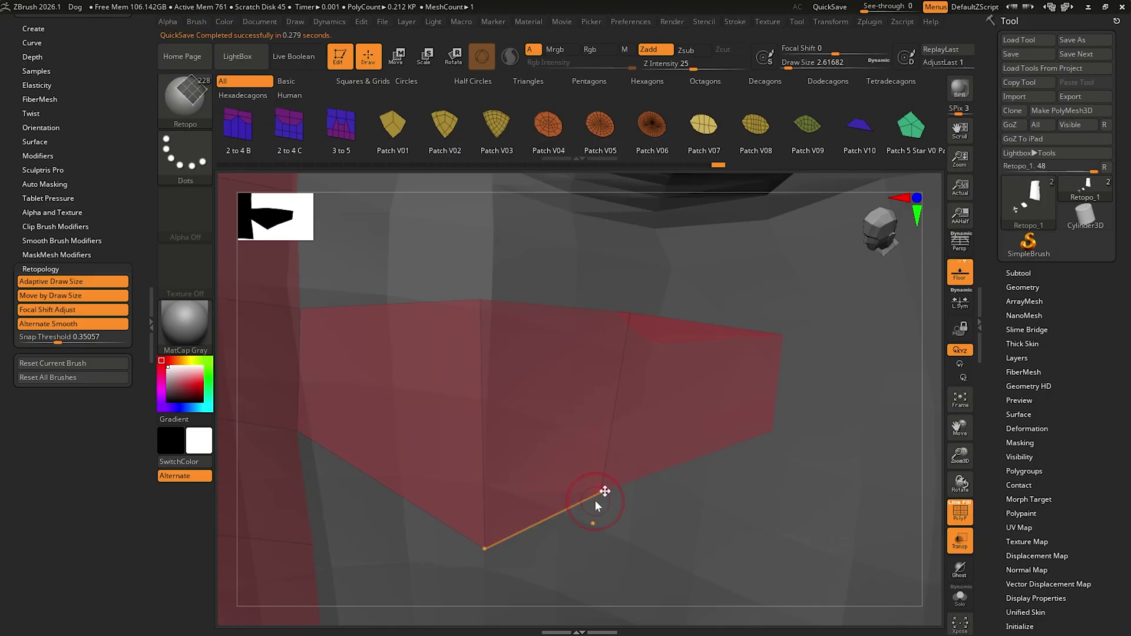
{"action": "left_click_drag", "start_coordinate": [595, 501], "coordinate": [595, 511]}
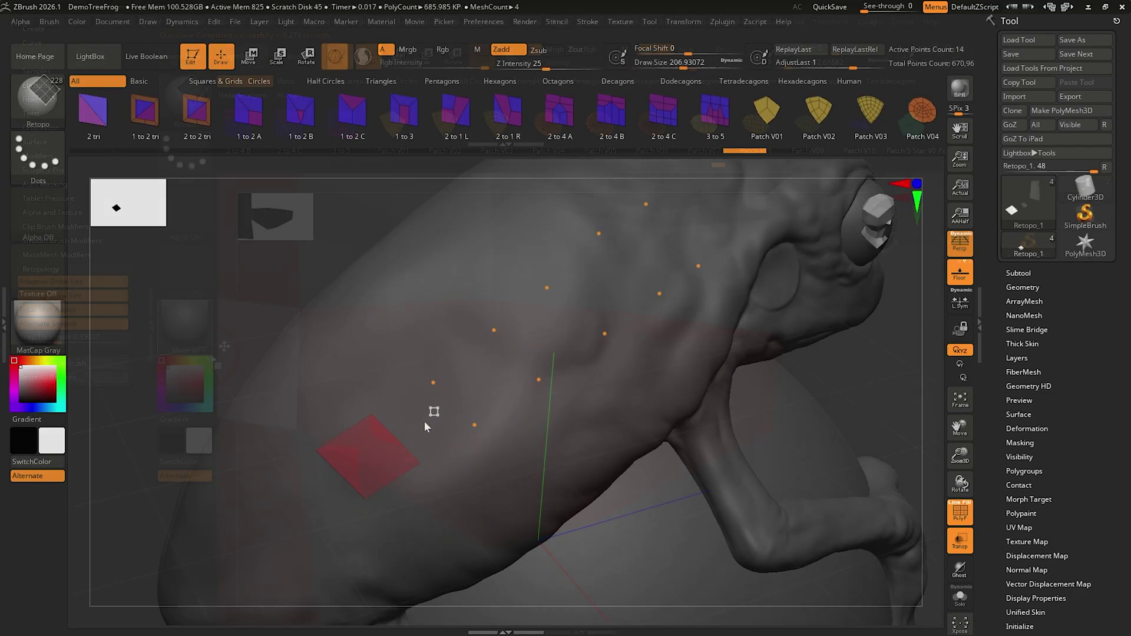
Draw a strip of quads from the existing quad through the rows of dots on the frog's side
{"action": "left_click_drag", "start_coordinate": [526, 362], "coordinate": [651, 256]}
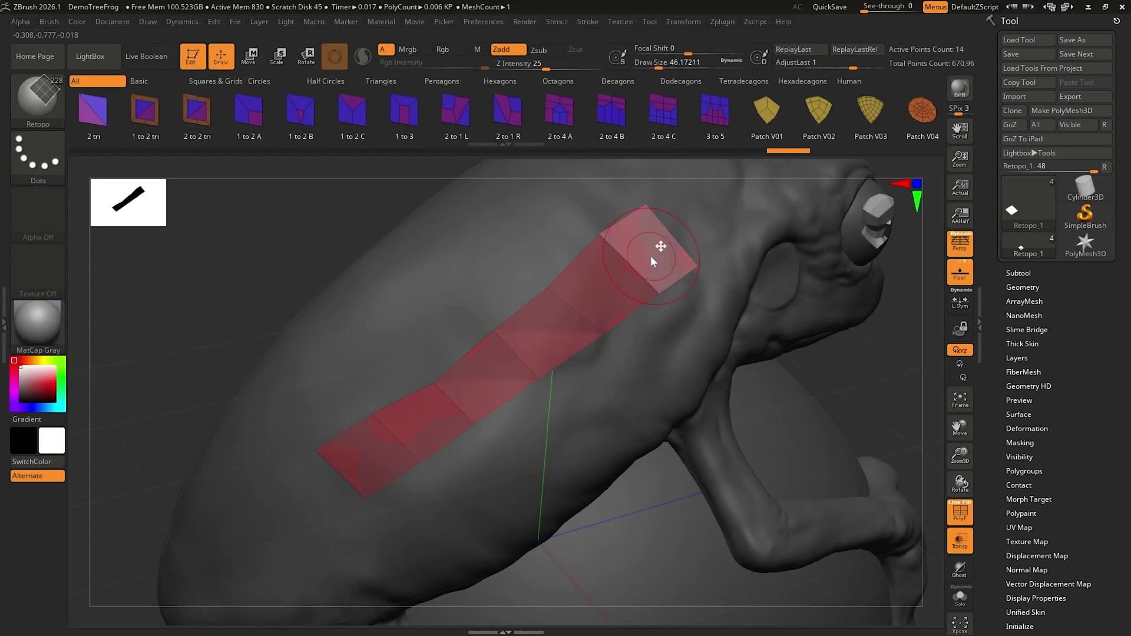
{"action": "right_click_drag", "start_coordinate": [557, 435], "coordinate": [593, 446]}
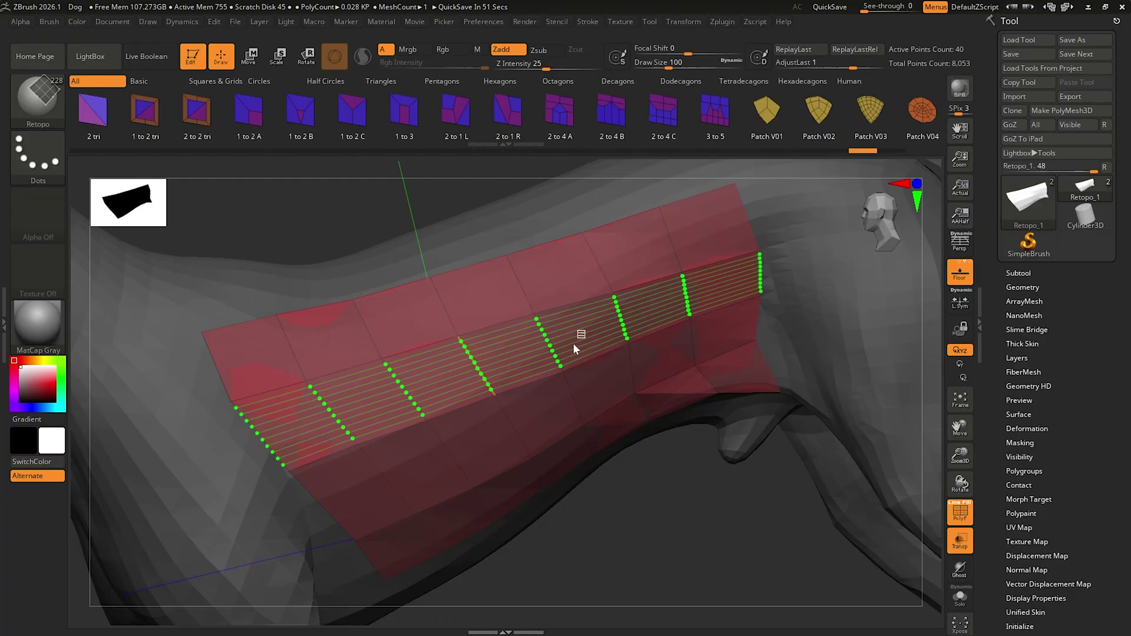